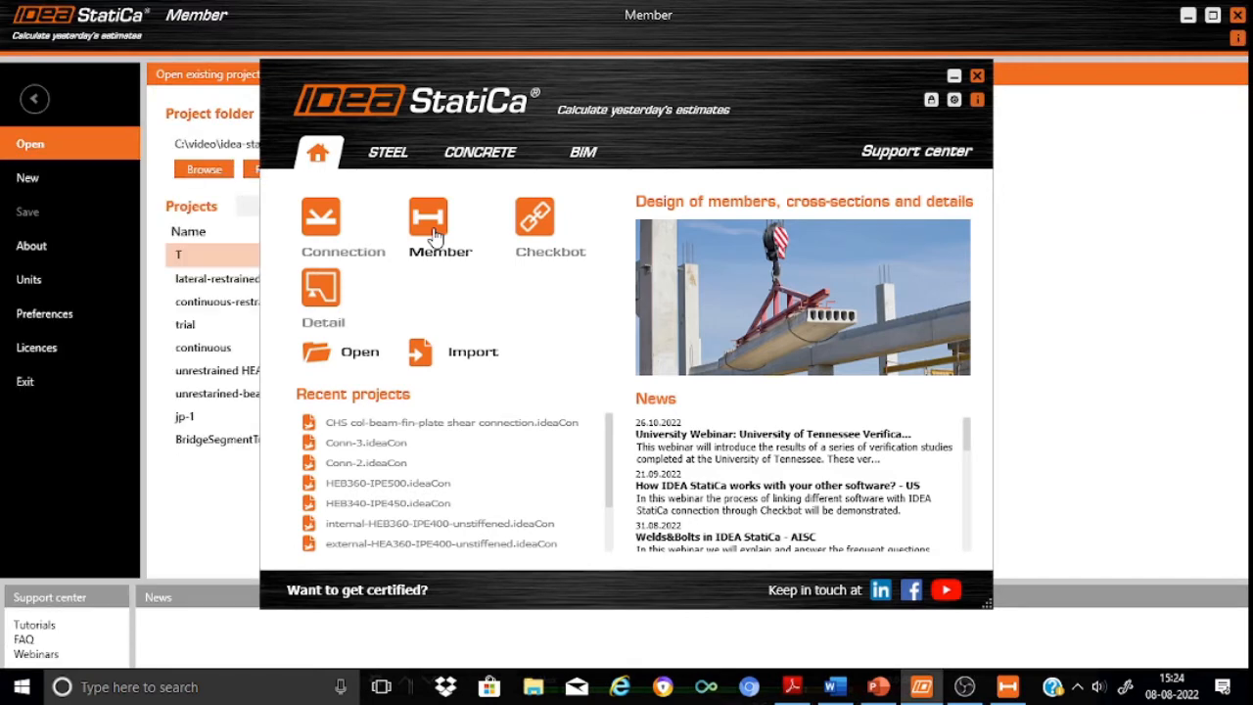
# Step: Examine the new project settings, including the available design codes, geometry templates, spans and cross-section
pyautogui.click(953, 75)
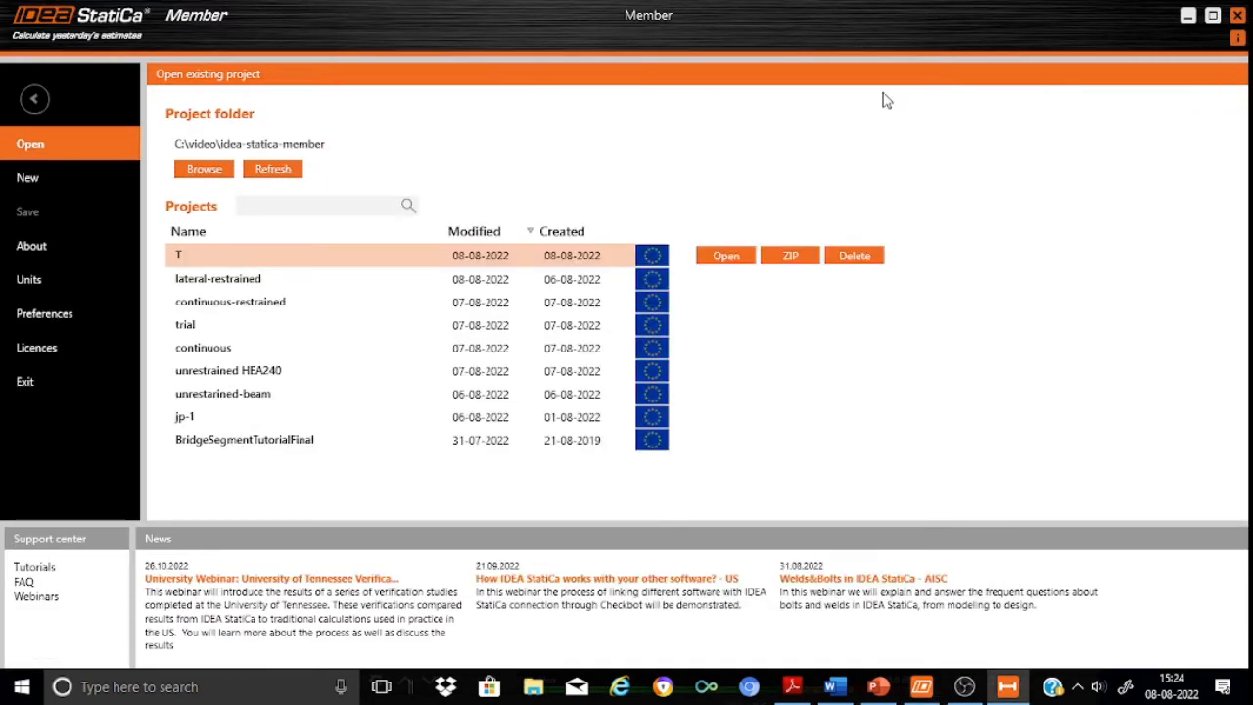
pyautogui.click(34, 182)
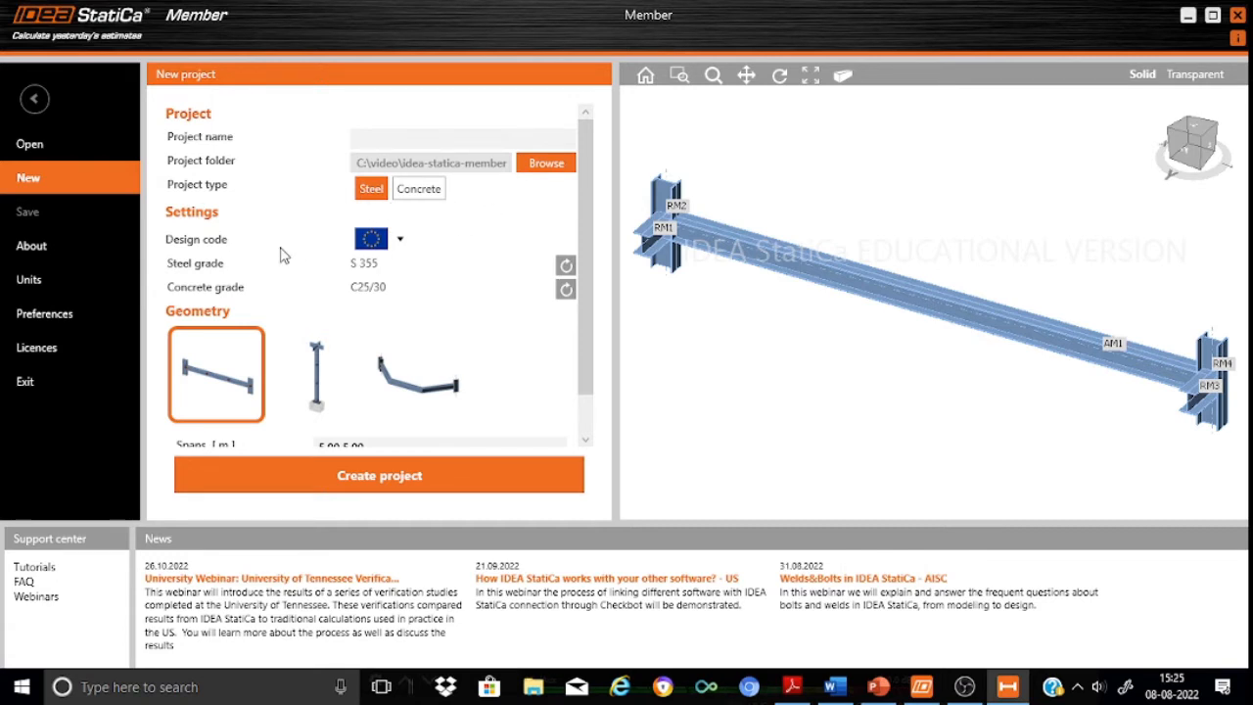
pyautogui.click(402, 241)
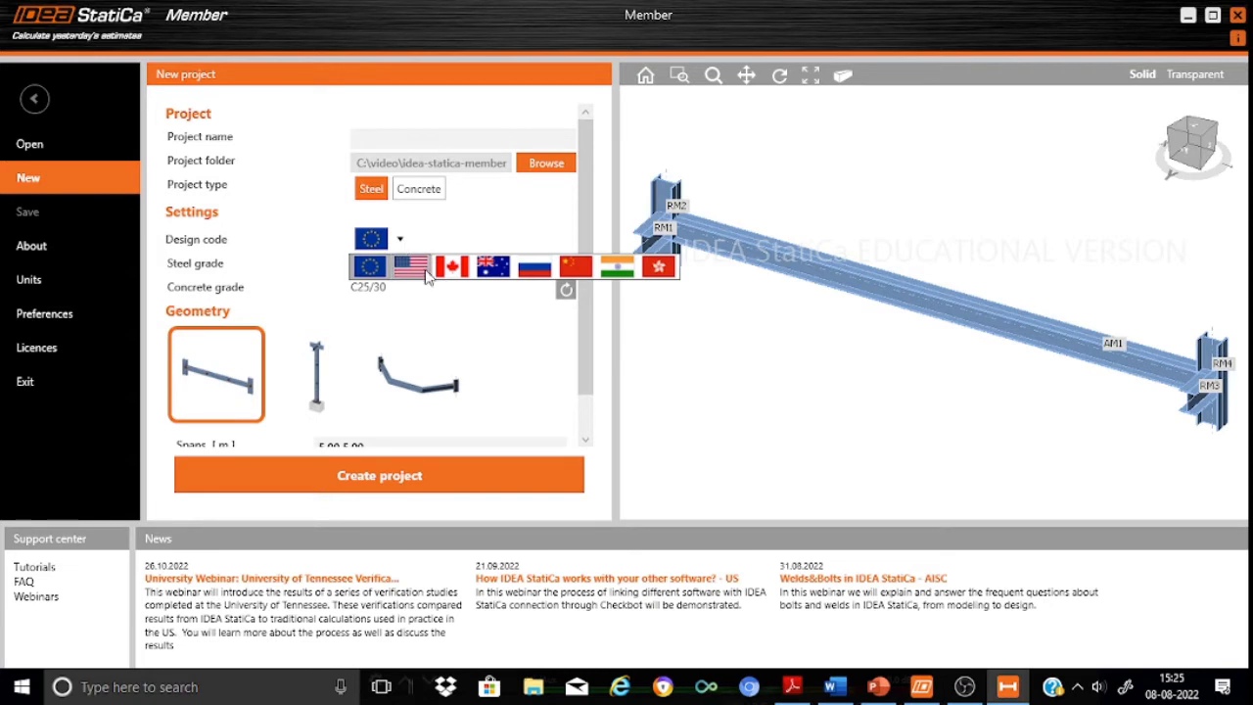
pyautogui.click(475, 336)
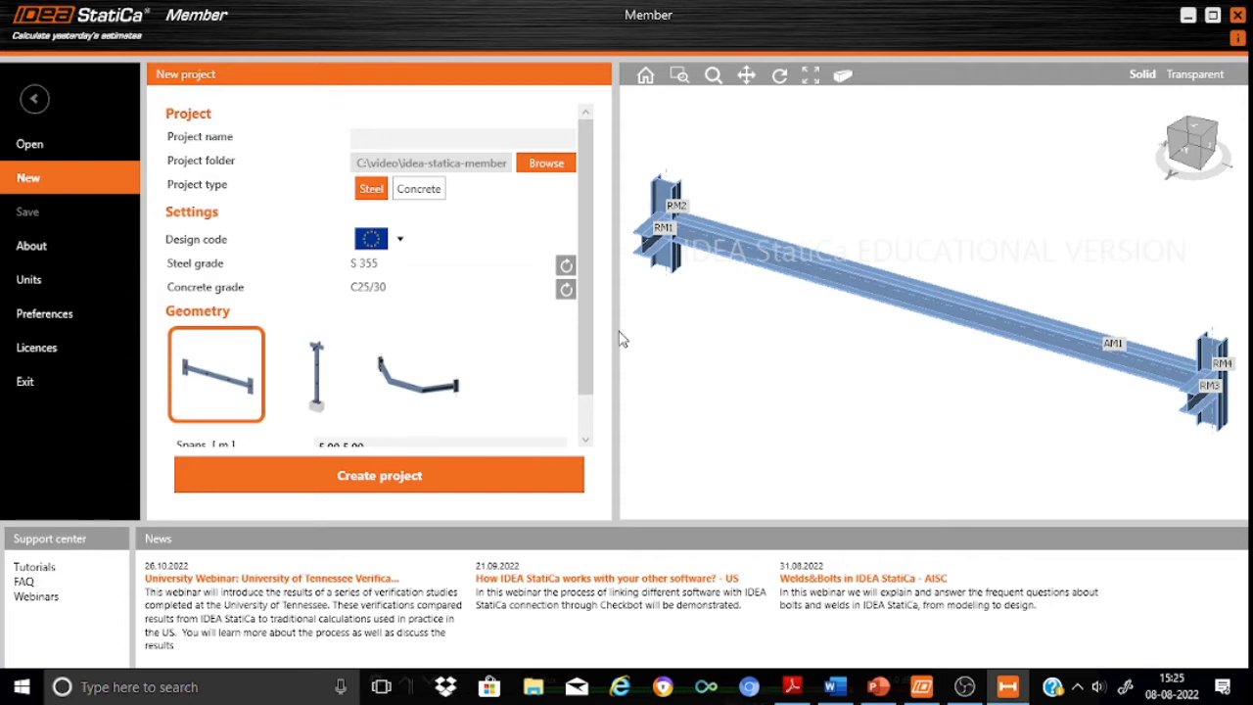
pyautogui.moveTo(585, 351); pyautogui.dragTo(586, 400)
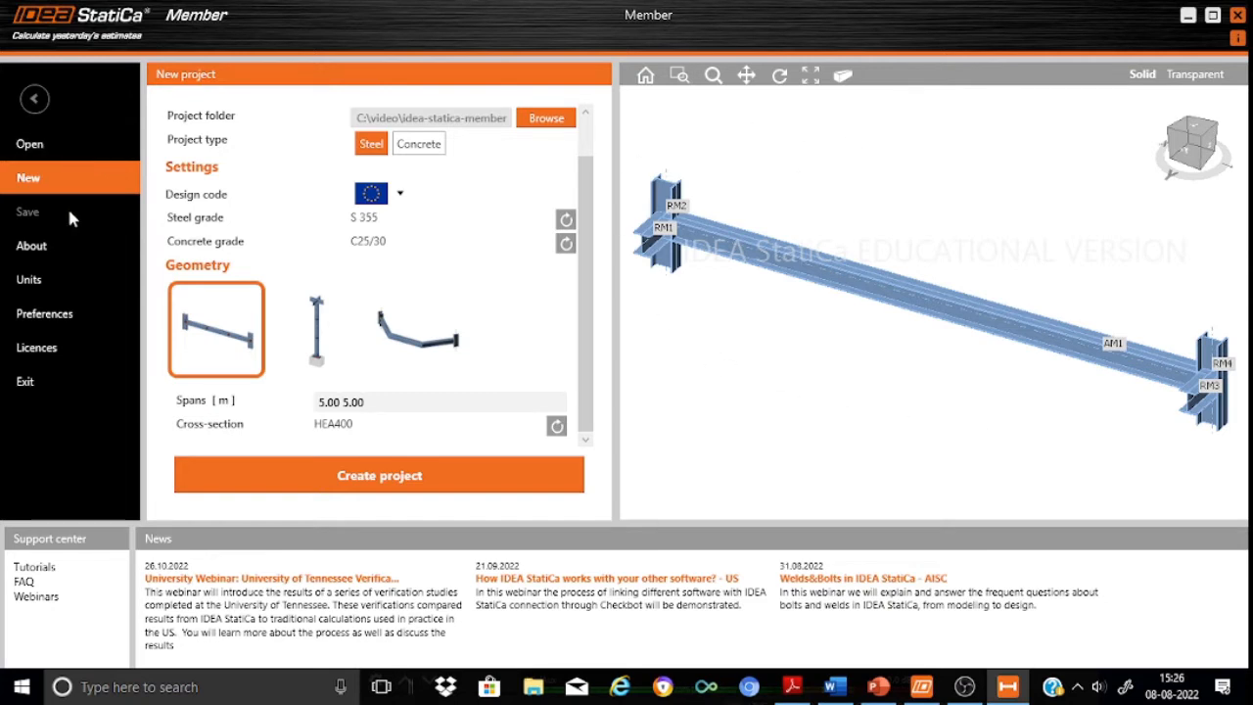
# Step: Open the existing project lateral-restrained
pyautogui.click(32, 144)
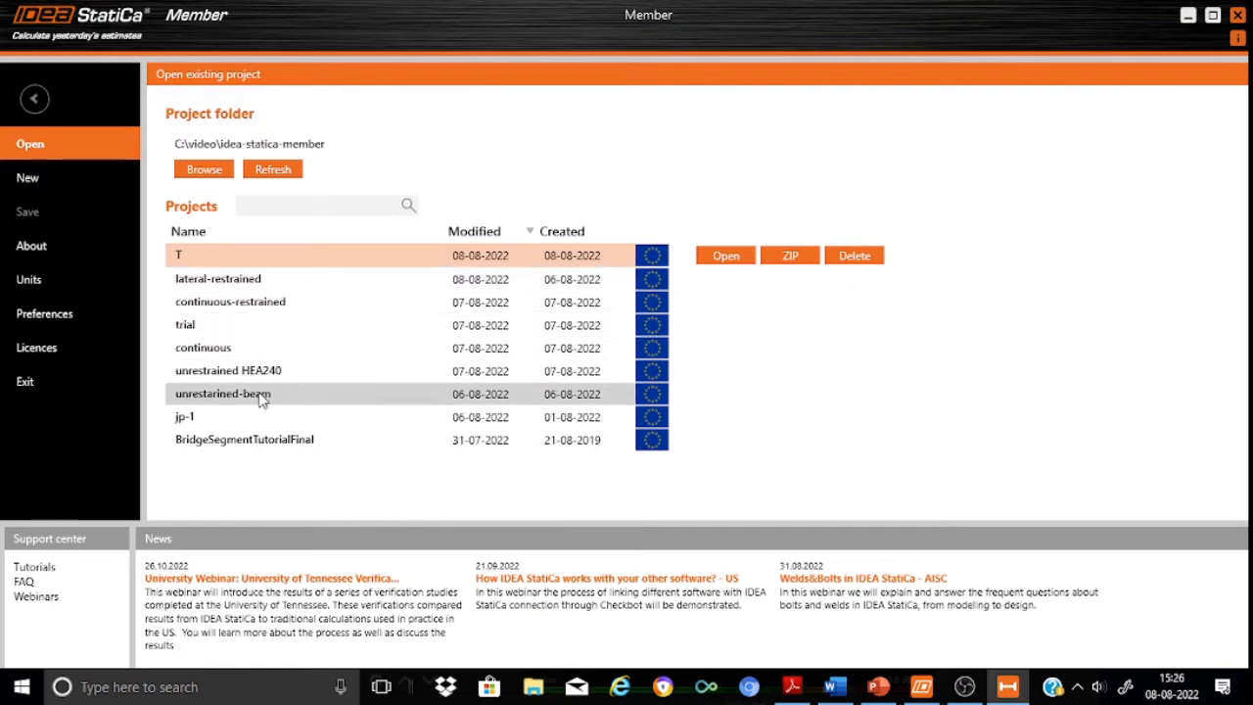
pyautogui.click(251, 282)
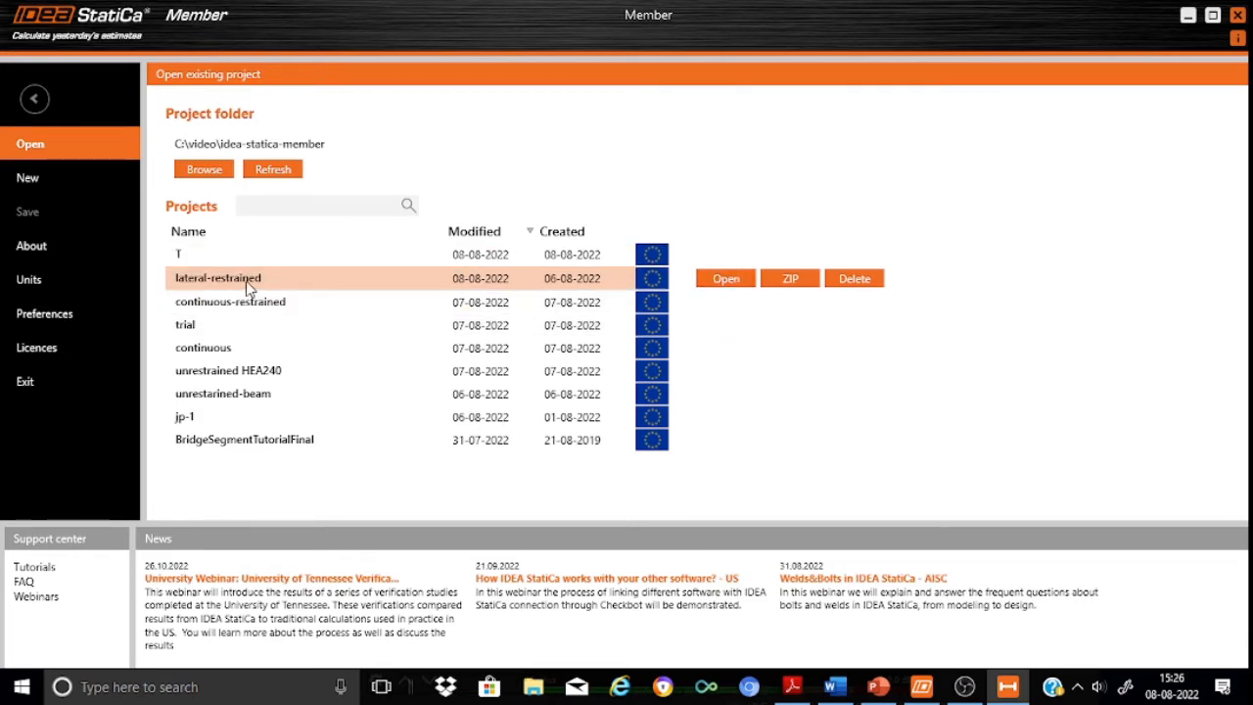
pyautogui.click(730, 279)
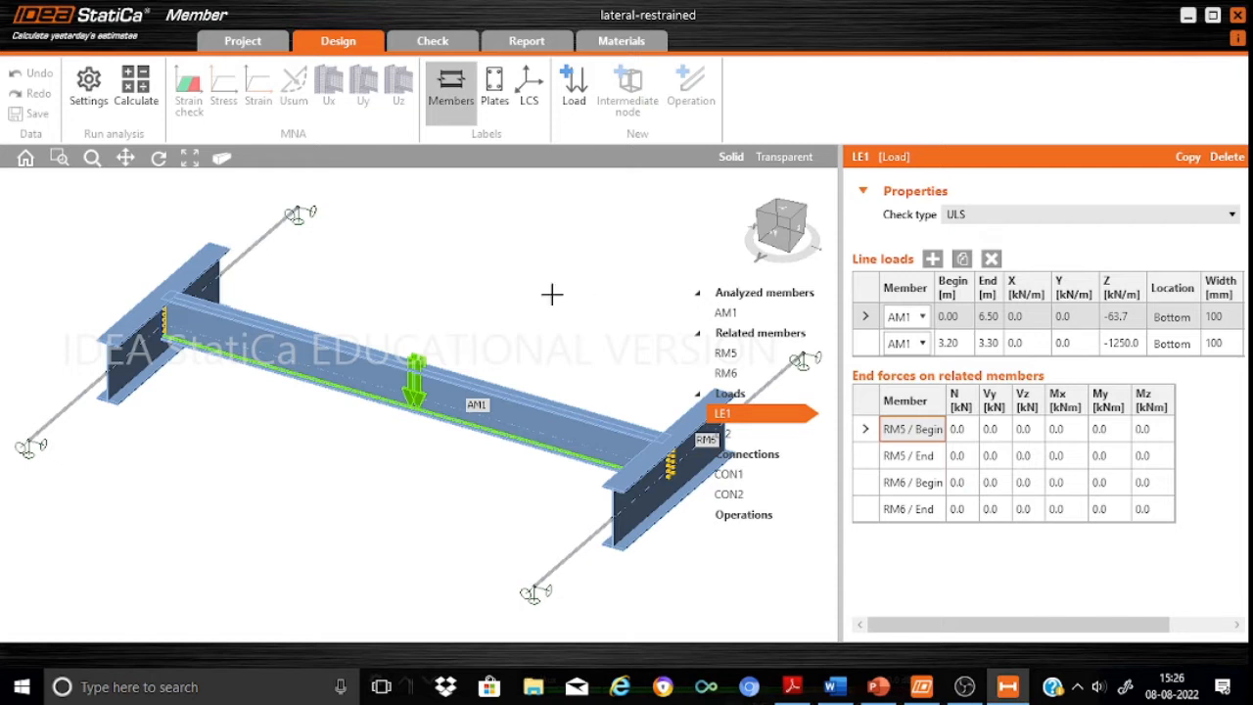
# Step: Examine the properties of analyzed member AM1 and the cross-sections and supports of related members RM5 and RM6
pyautogui.scroll(-1, 551, 292)
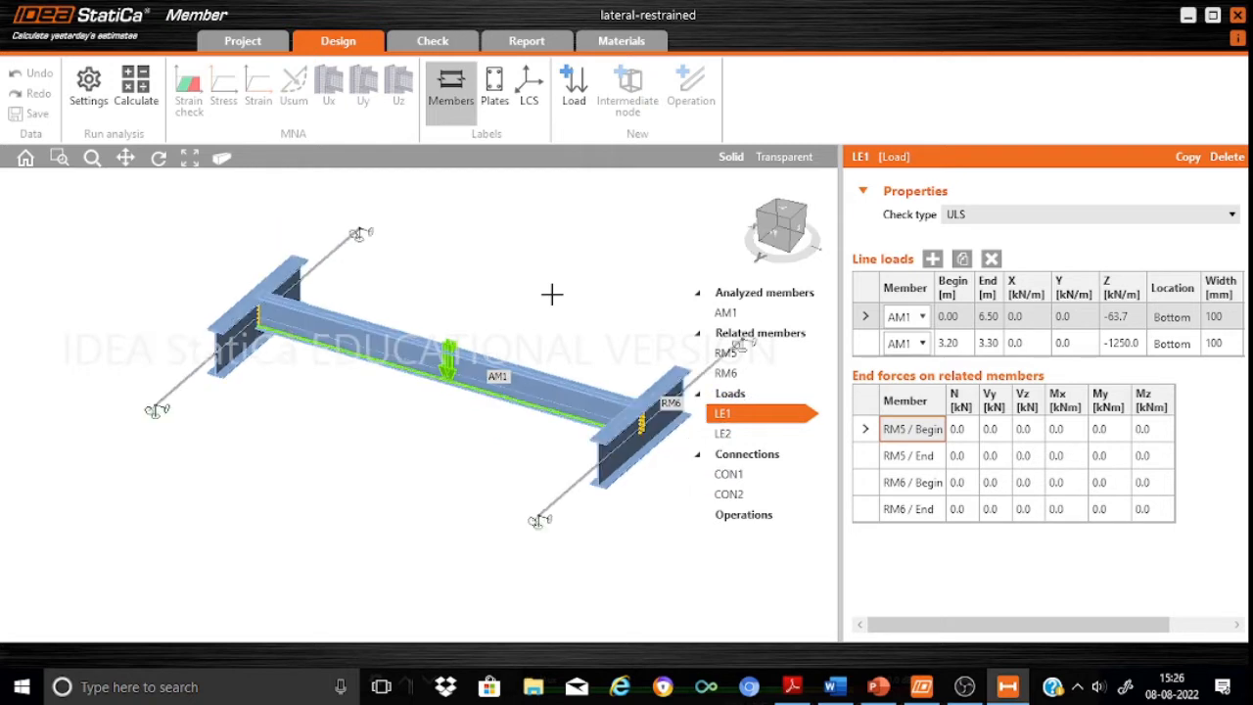
pyautogui.click(127, 159)
pyautogui.moveTo(544, 254); pyautogui.dragTo(441, 278)
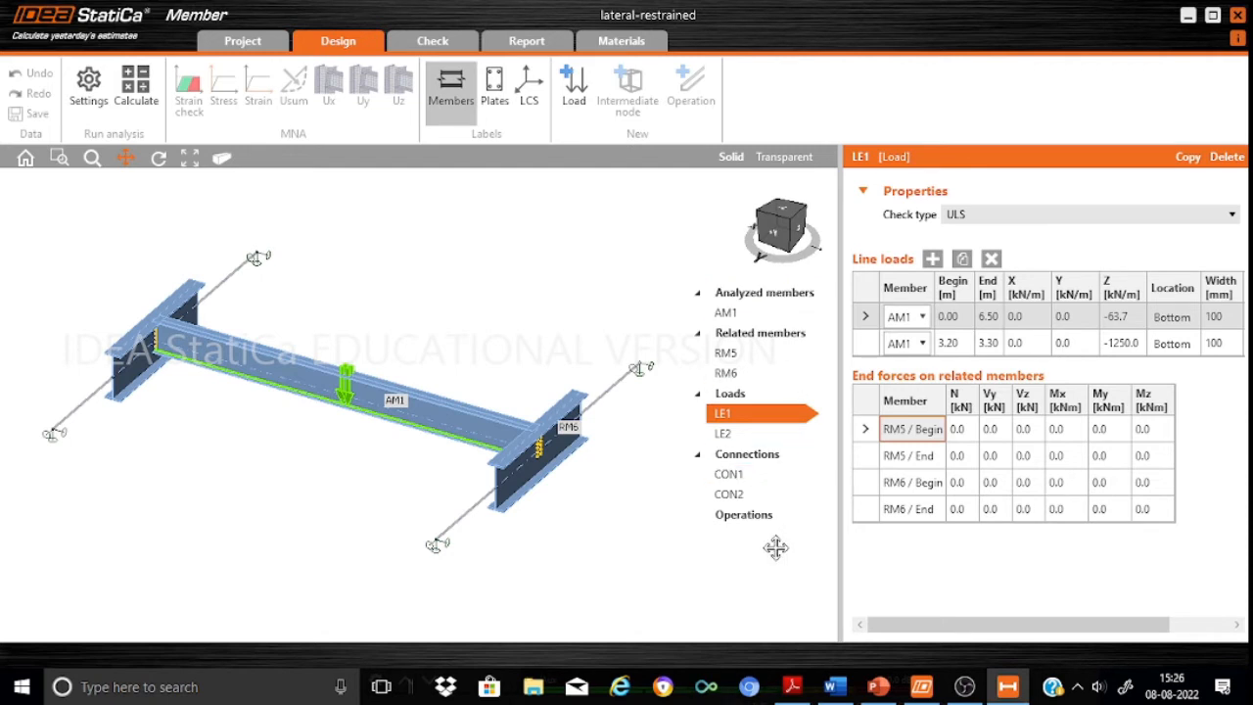
pyautogui.click(794, 296)
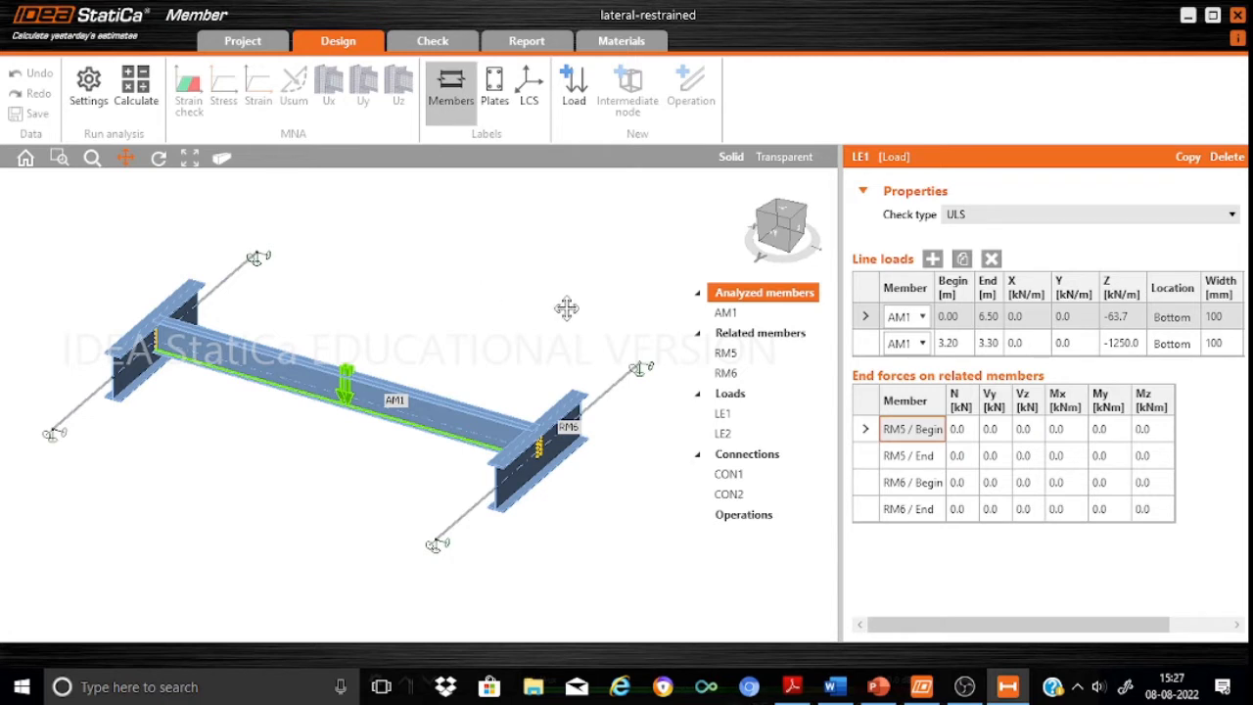
pyautogui.click(729, 313)
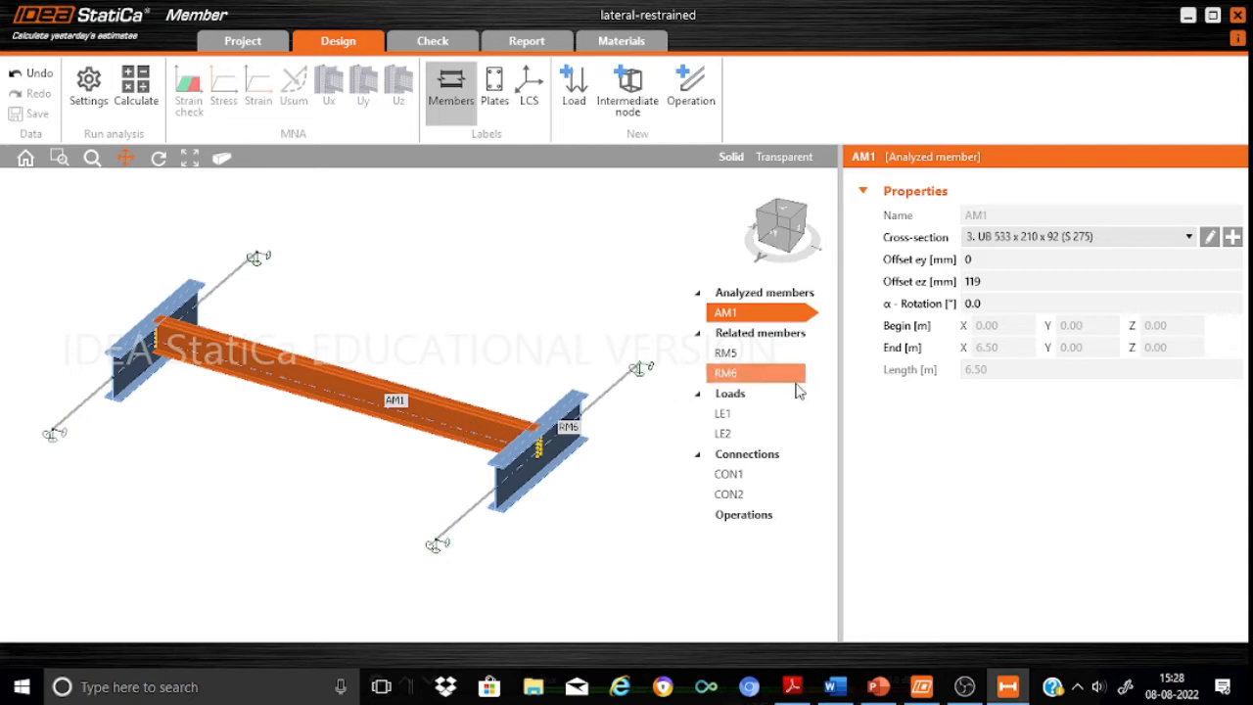
pyautogui.click(791, 336)
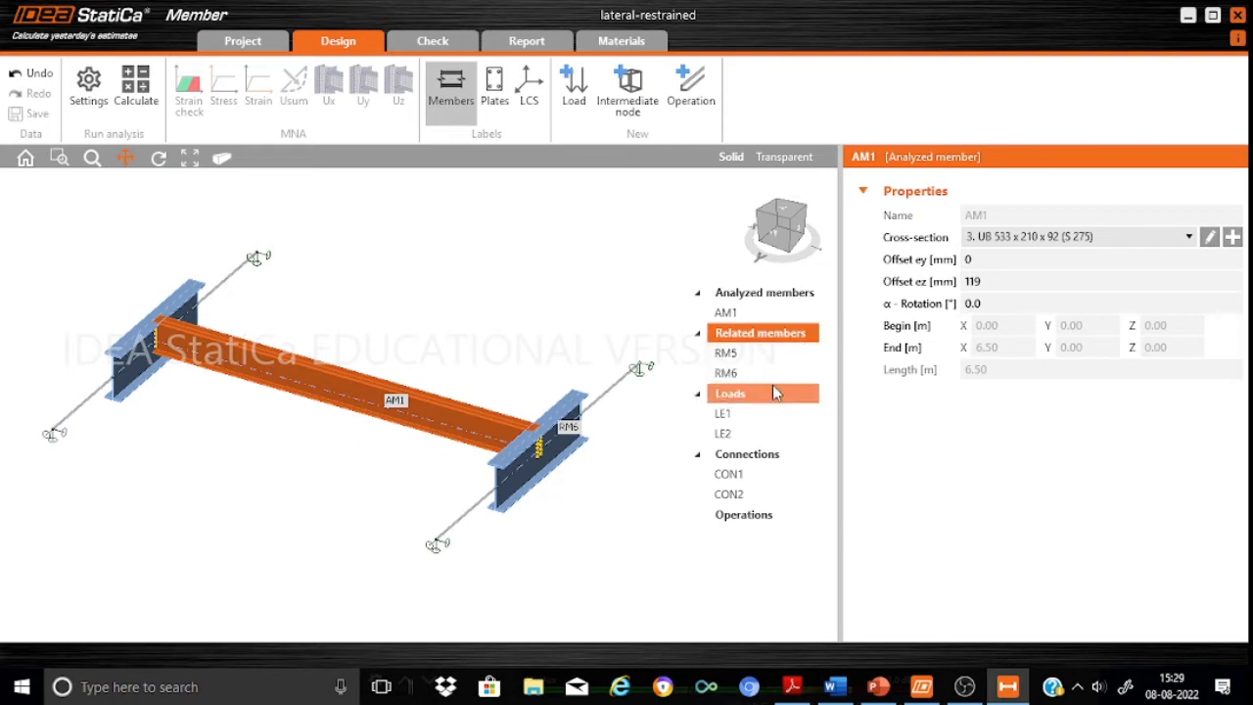
pyautogui.click(748, 354)
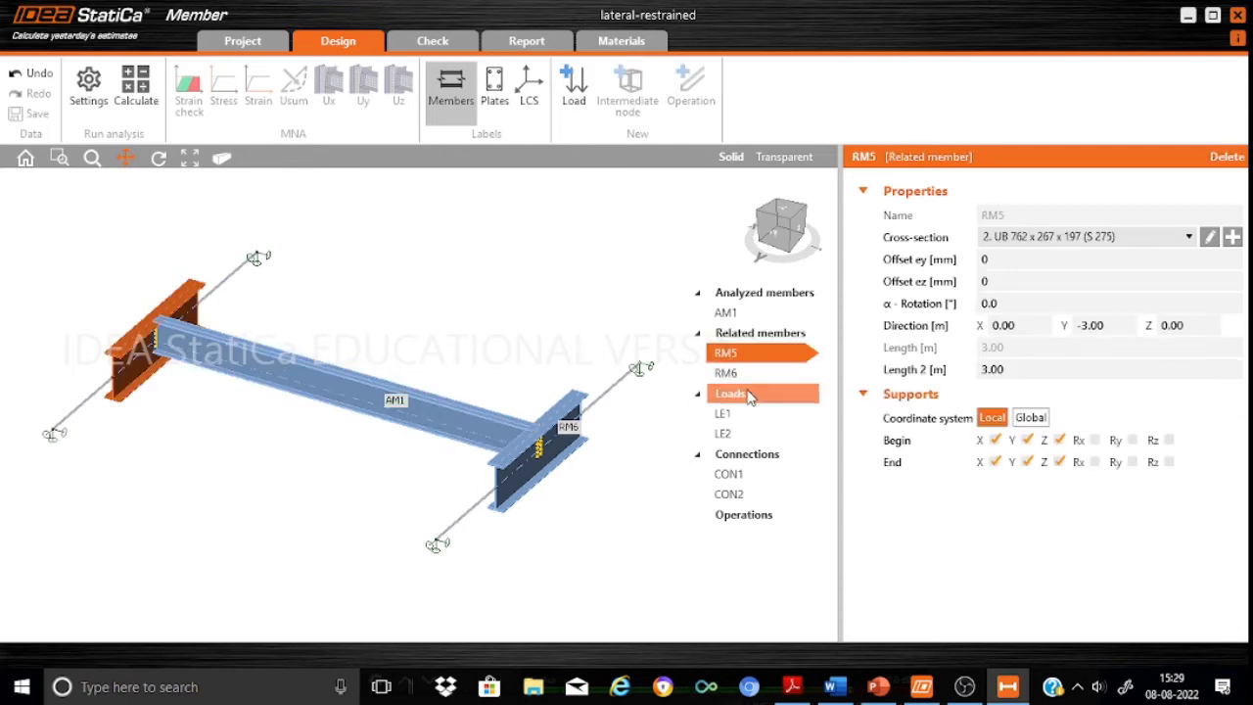
pyautogui.click(739, 376)
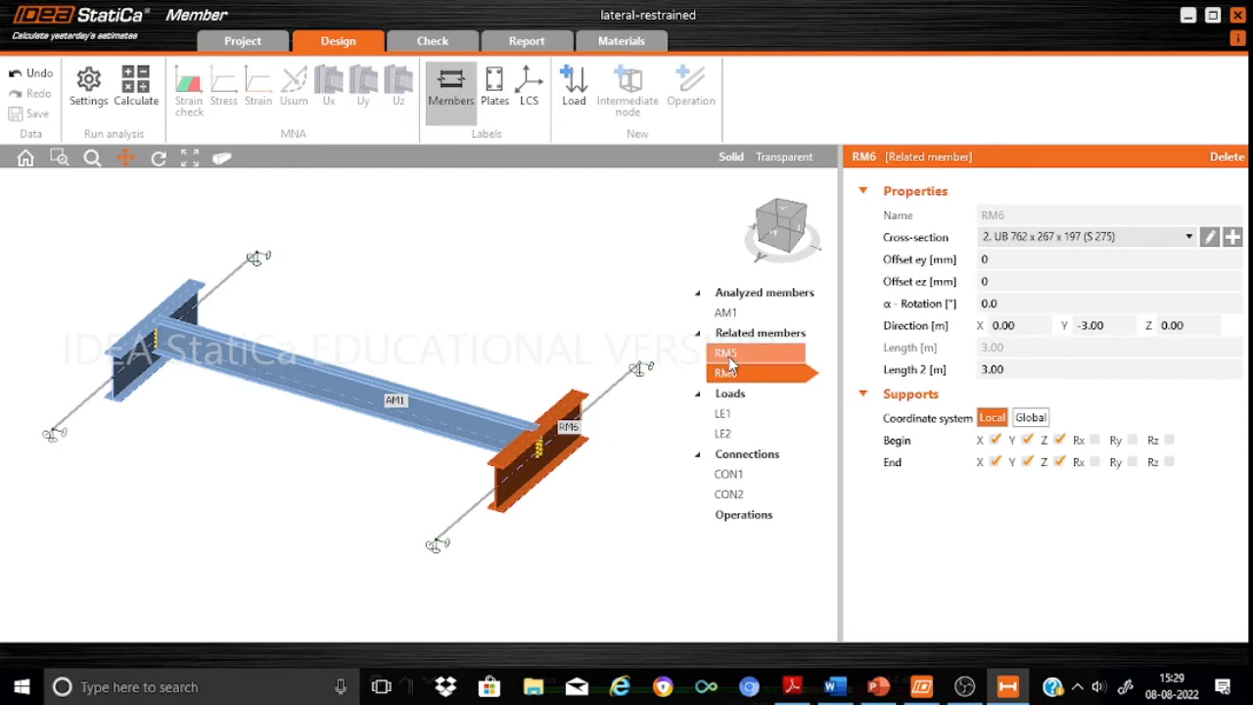
pyautogui.click(728, 356)
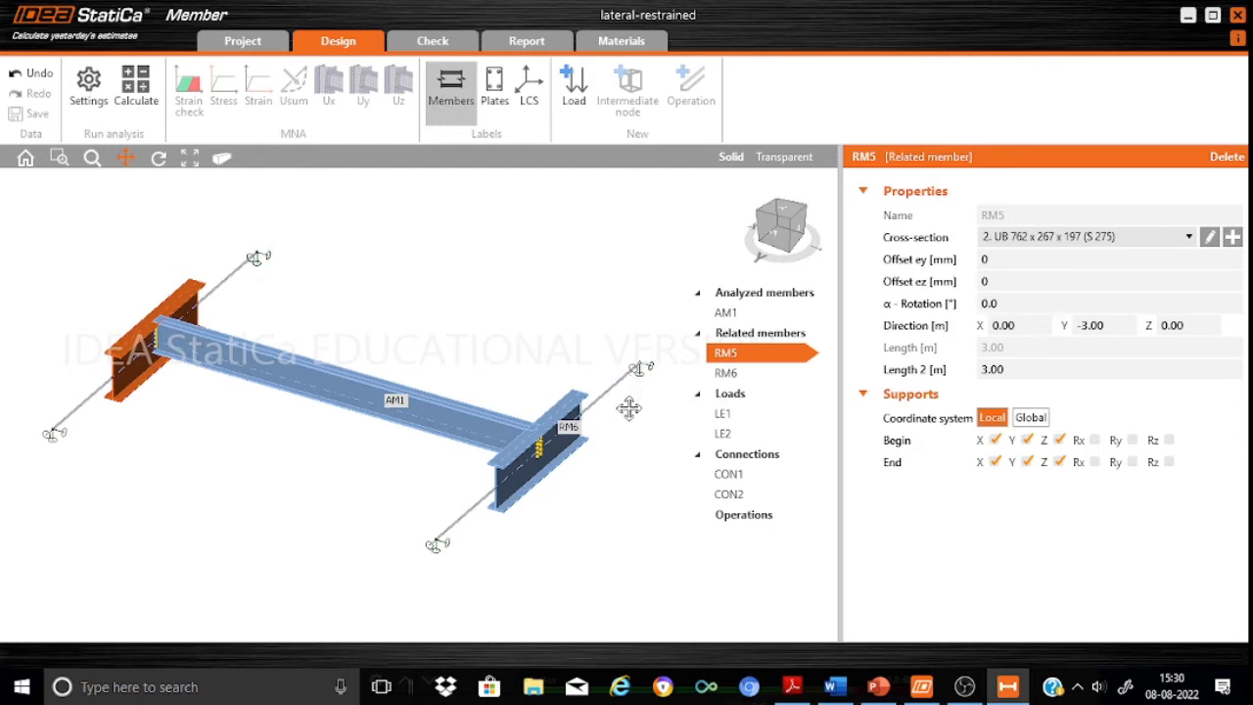
pyautogui.click(744, 376)
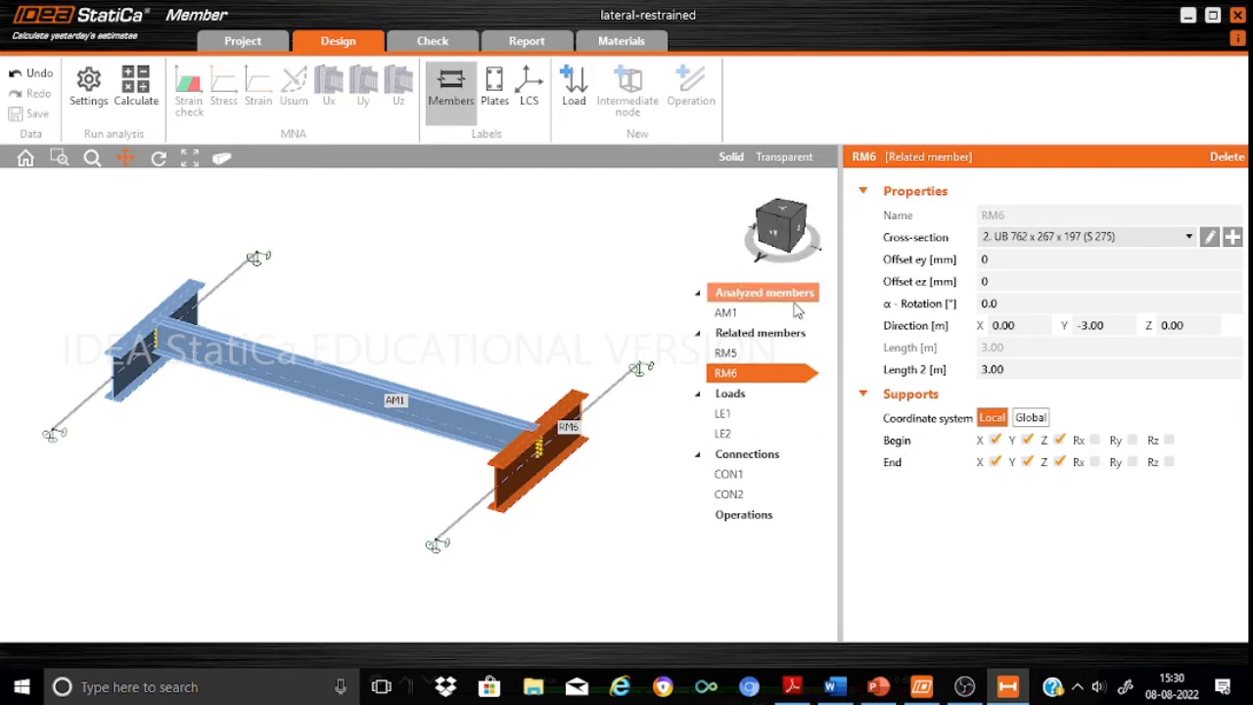
pyautogui.click(761, 317)
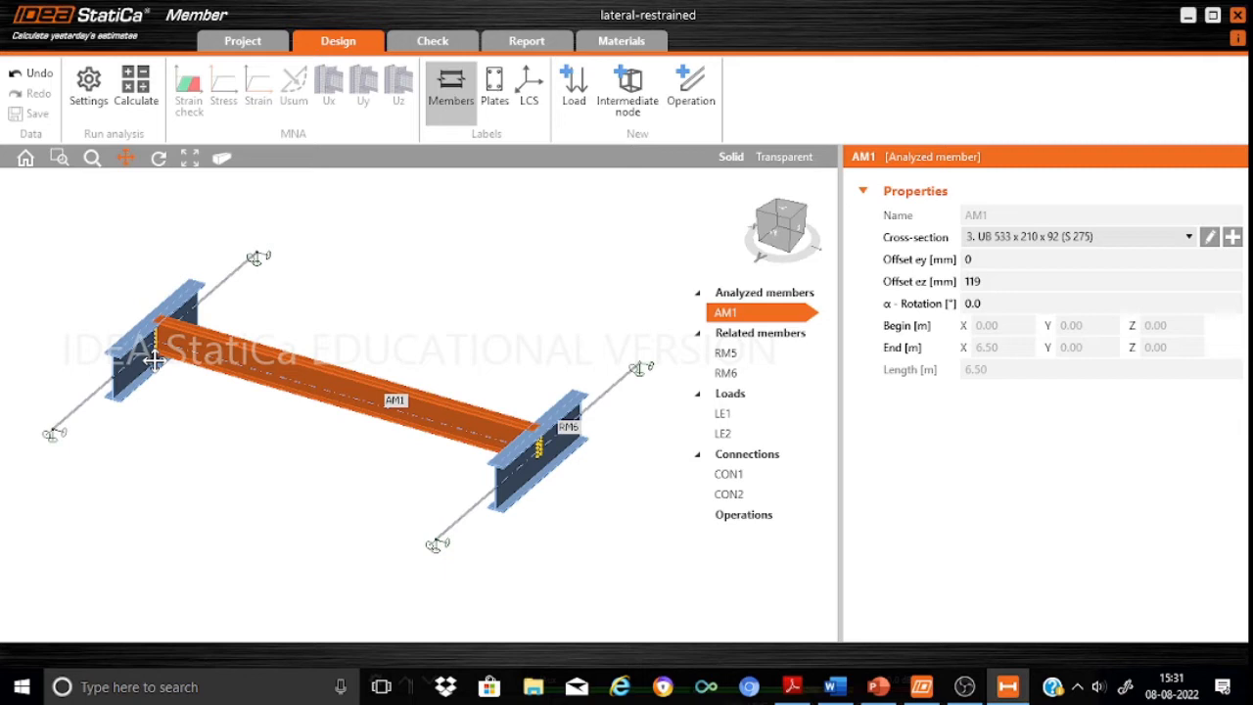
pyautogui.click(743, 357)
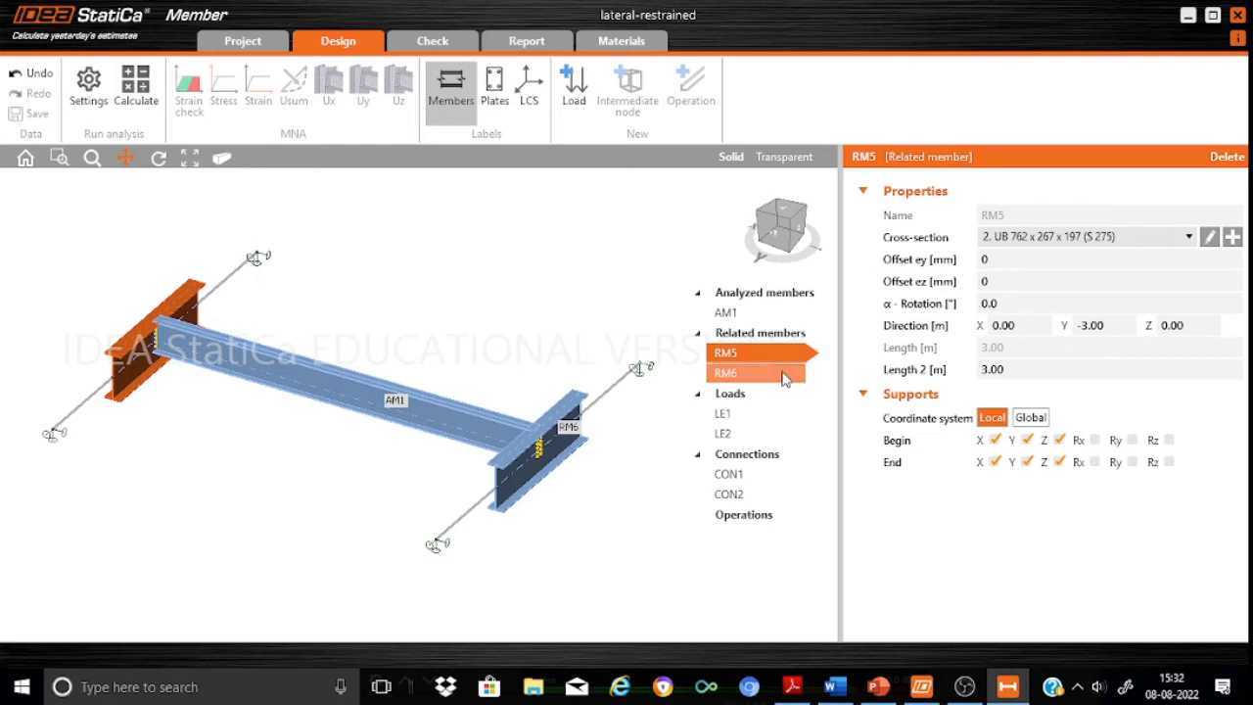
# Step: Review the line loads and end forces defined in load LE1
pyautogui.click(743, 397)
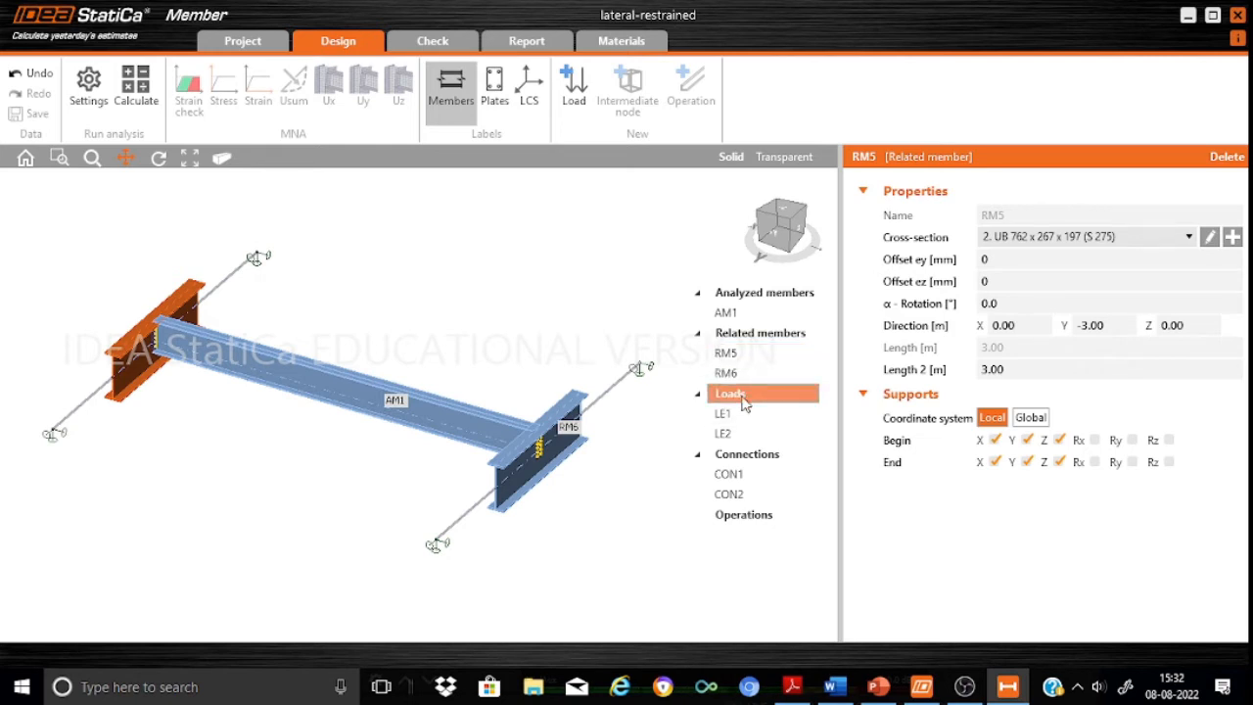
pyautogui.click(729, 413)
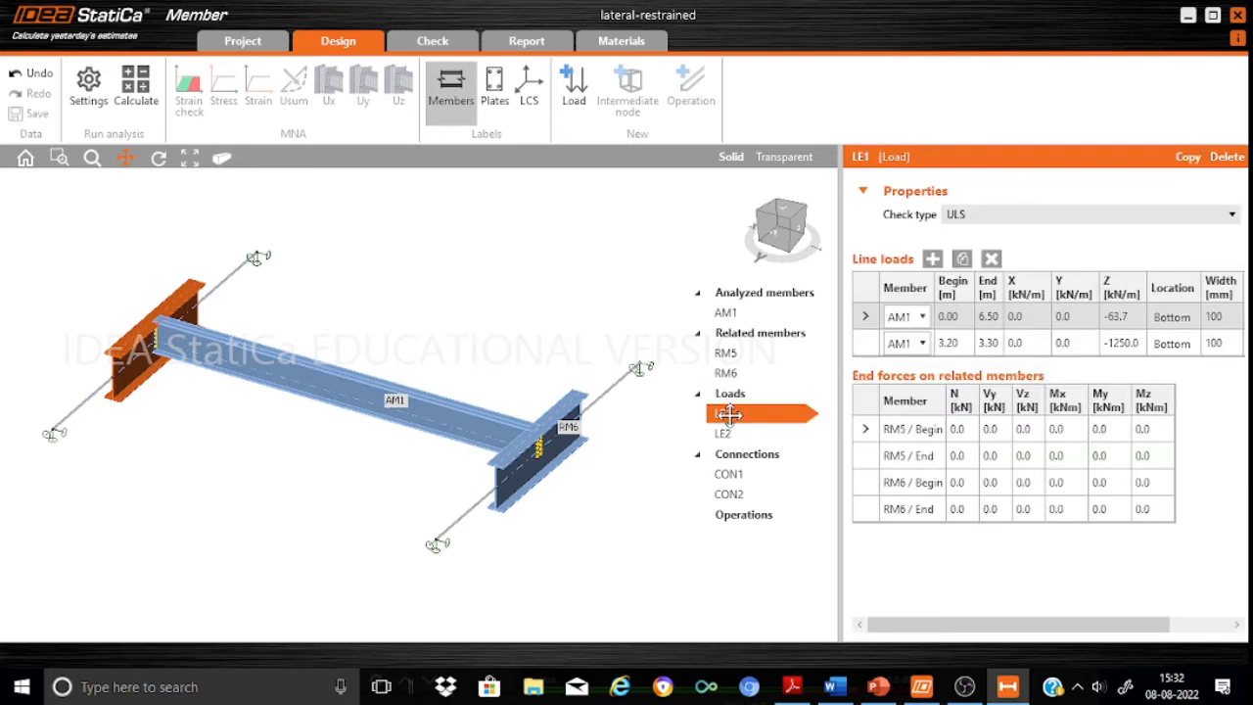
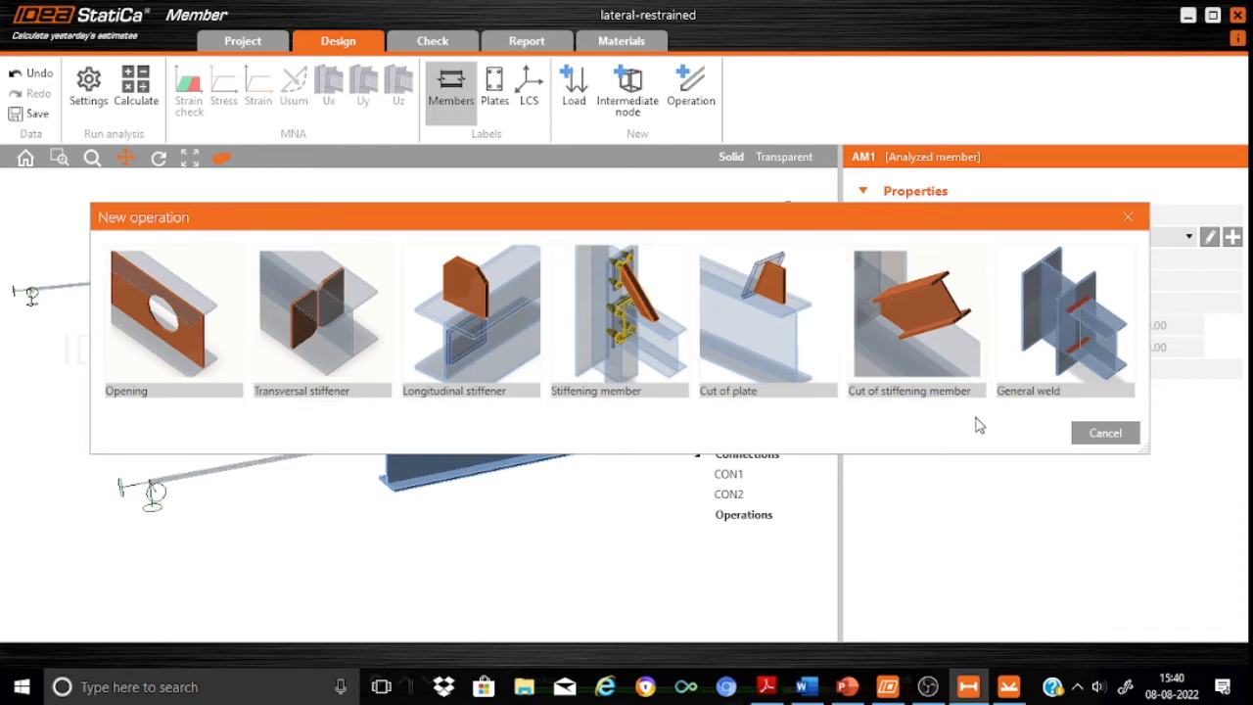
# Step: Dismiss the new operation choices, turn off the perspective view and calculate the member model
pyautogui.click(1127, 219)
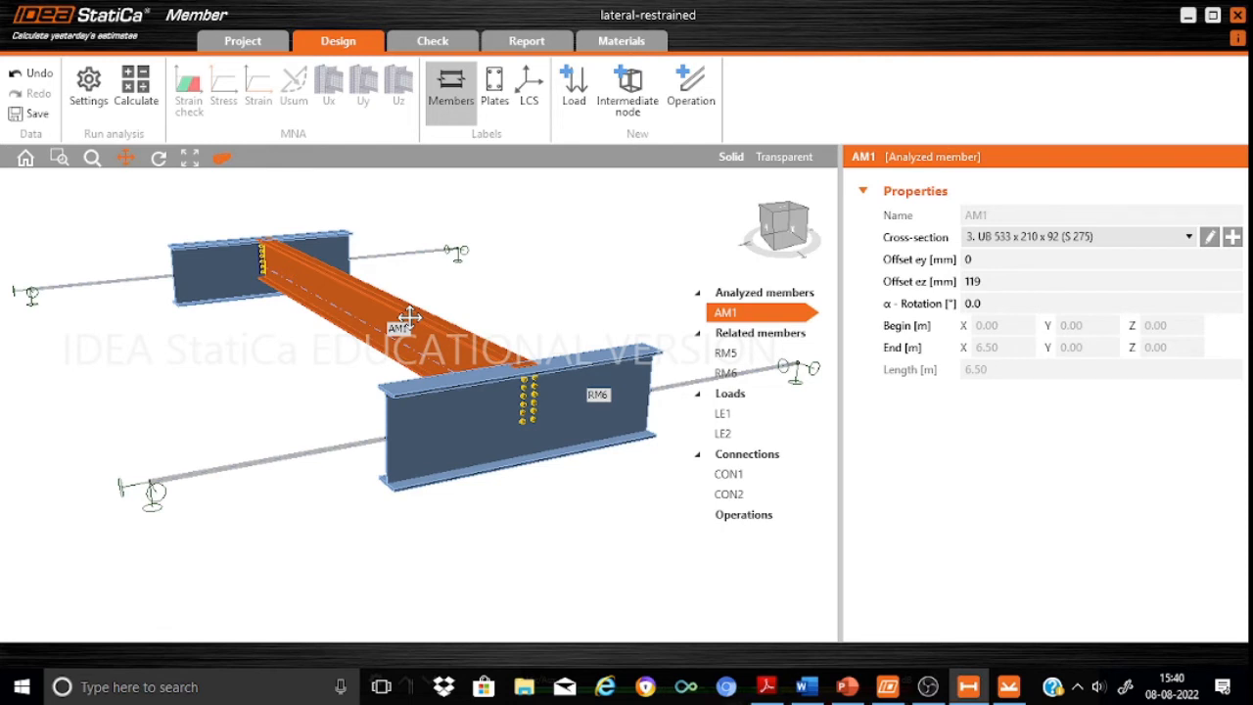
pyautogui.click(223, 161)
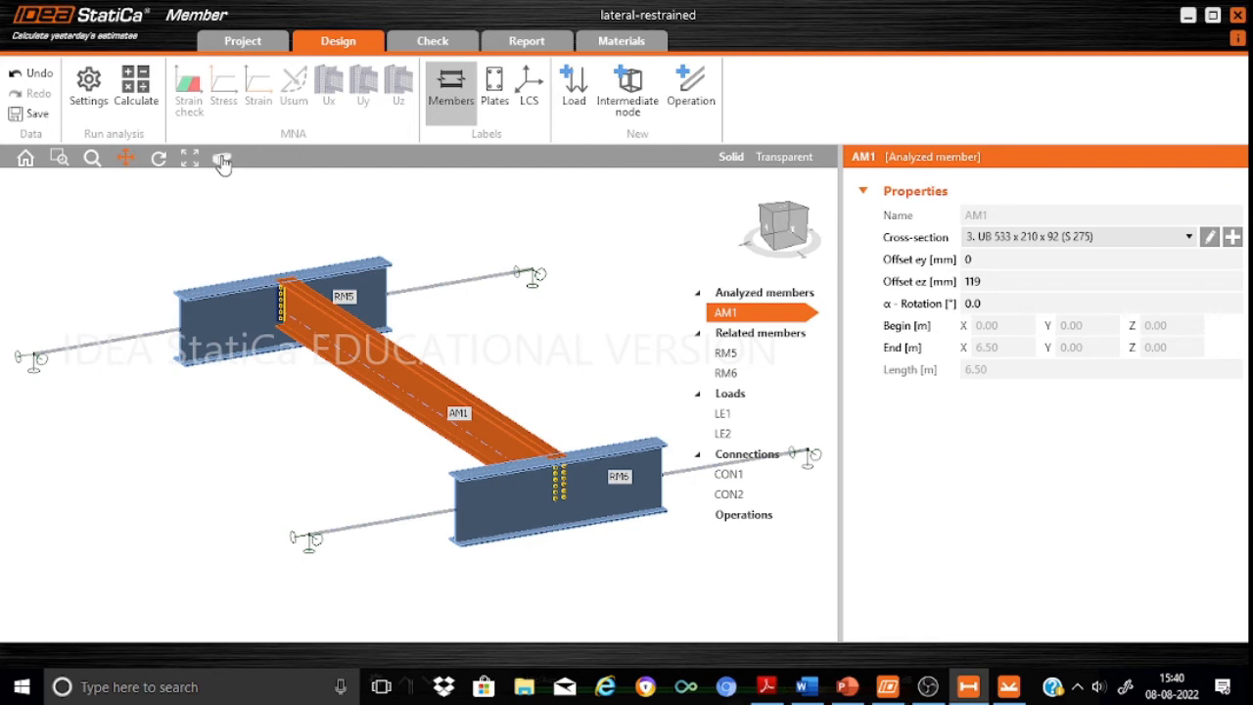
pyautogui.click(142, 87)
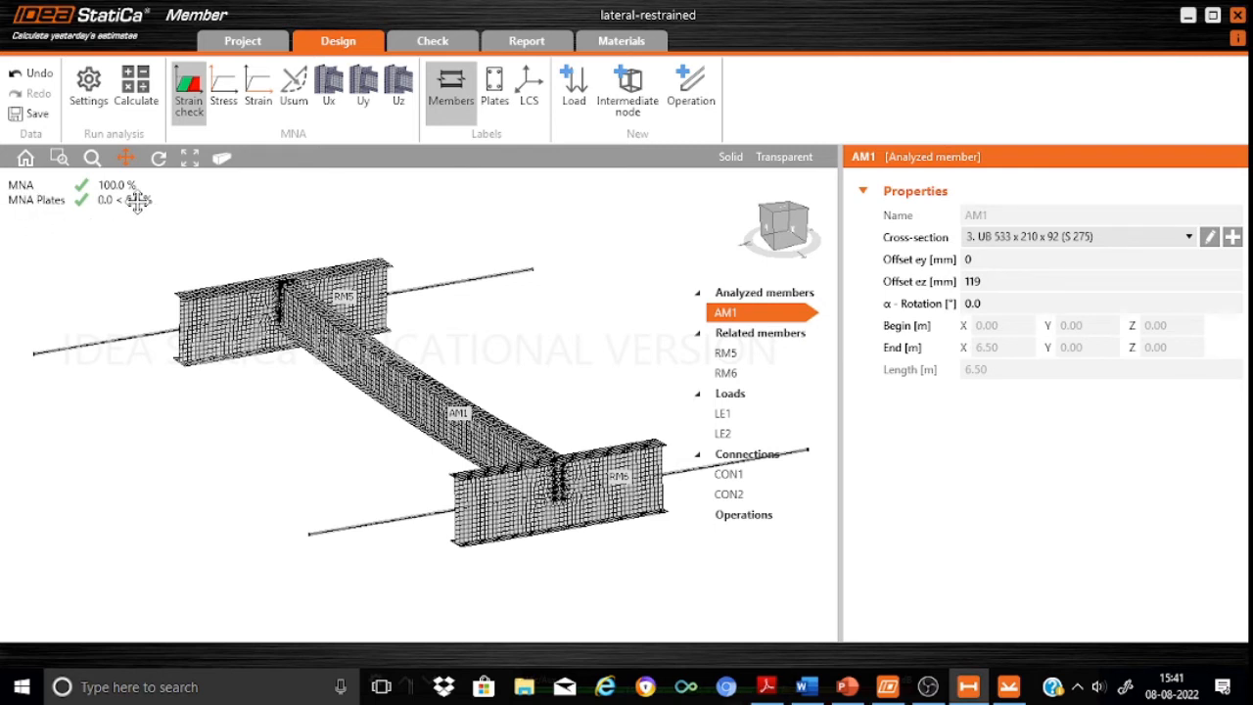
# Step: Open the MNA check results and turn off the deformed shape while keeping the mesh displayed
pyautogui.click(432, 41)
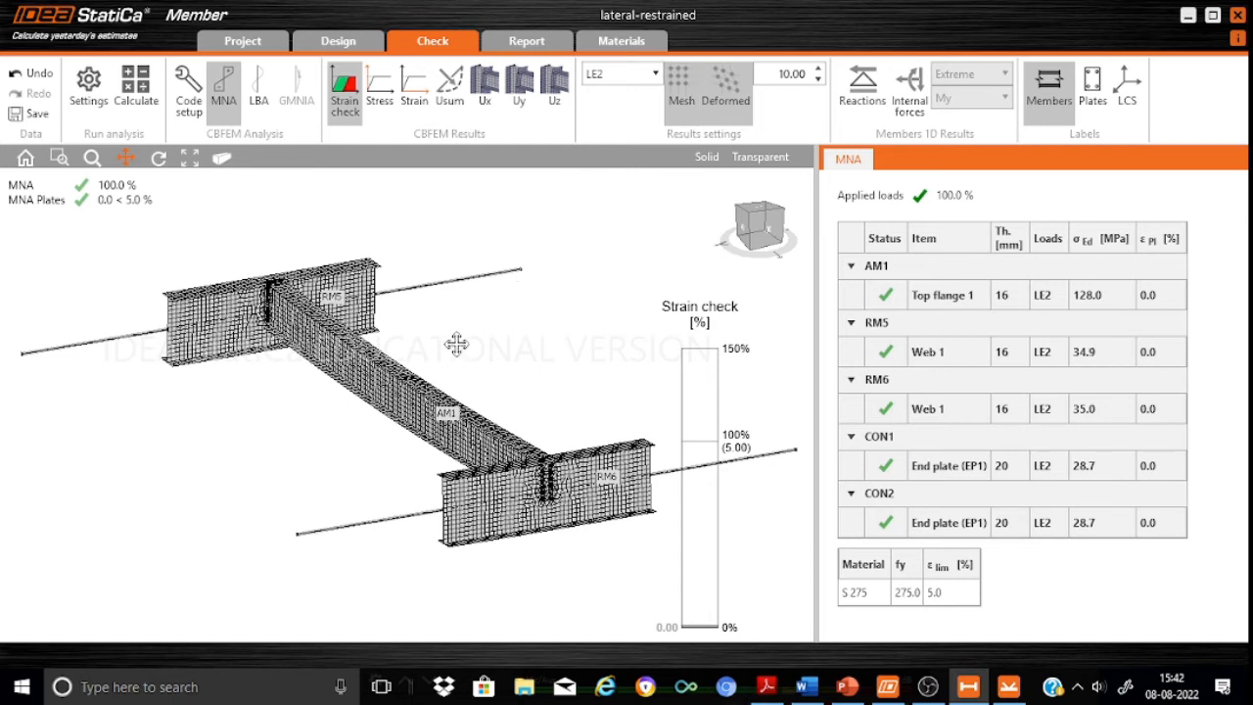
pyautogui.click(676, 97)
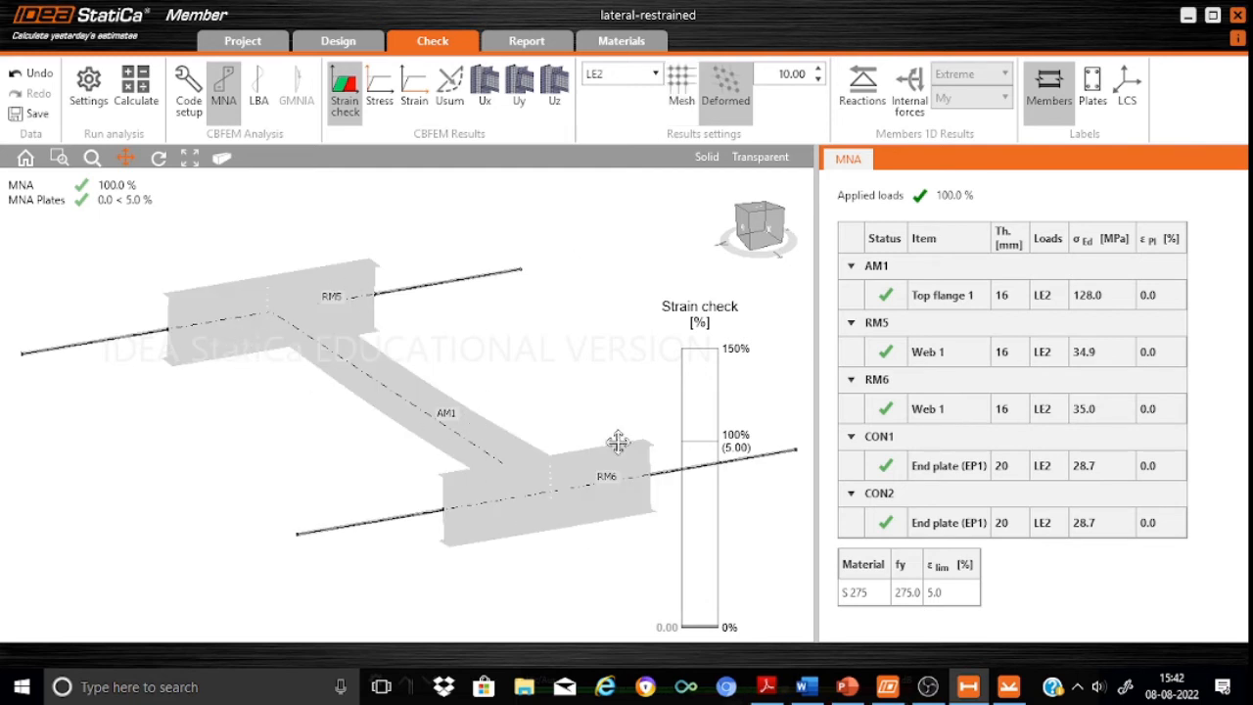
pyautogui.click(680, 90)
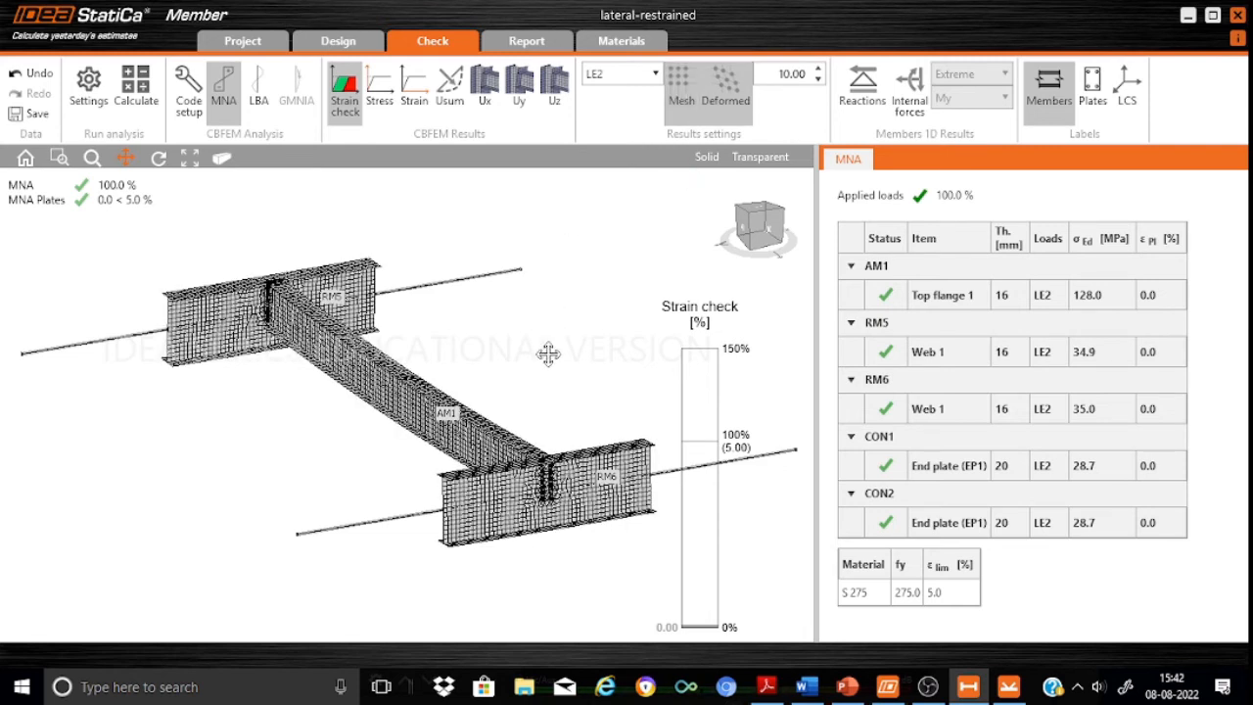
pyautogui.click(736, 88)
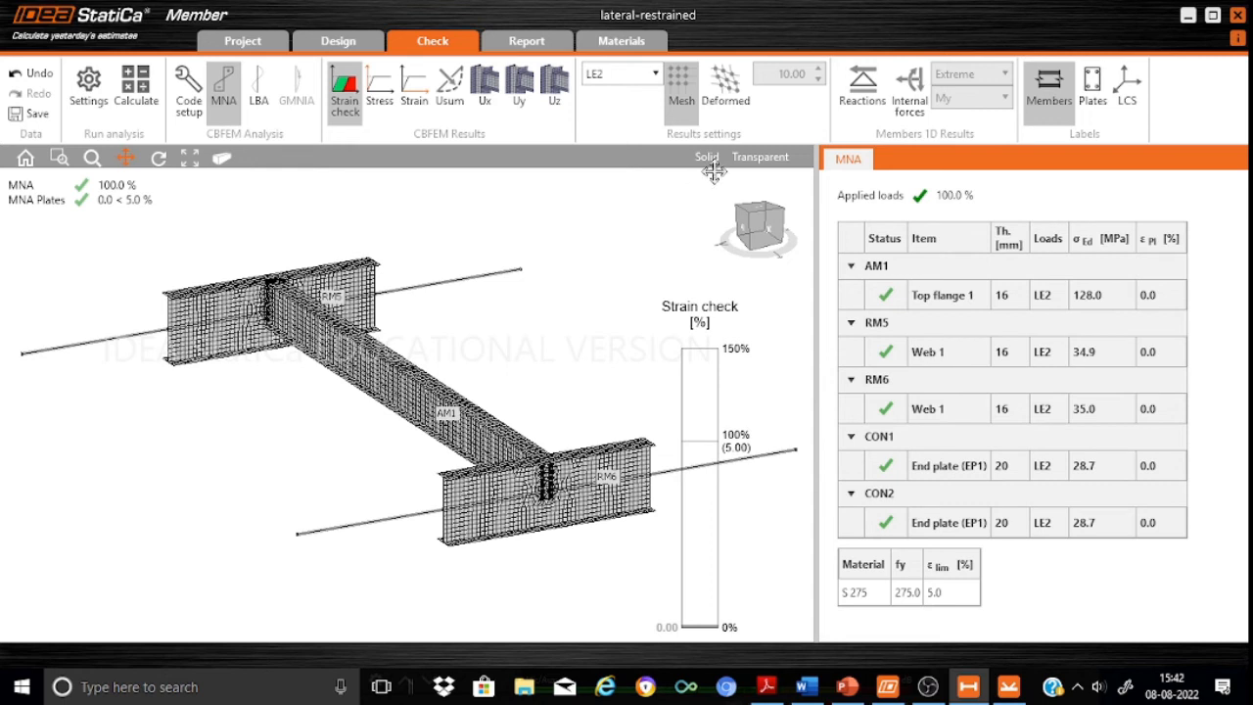
# Step: Display the internal force diagram for bending moment My and view it from the beam's long side
pyautogui.click(907, 108)
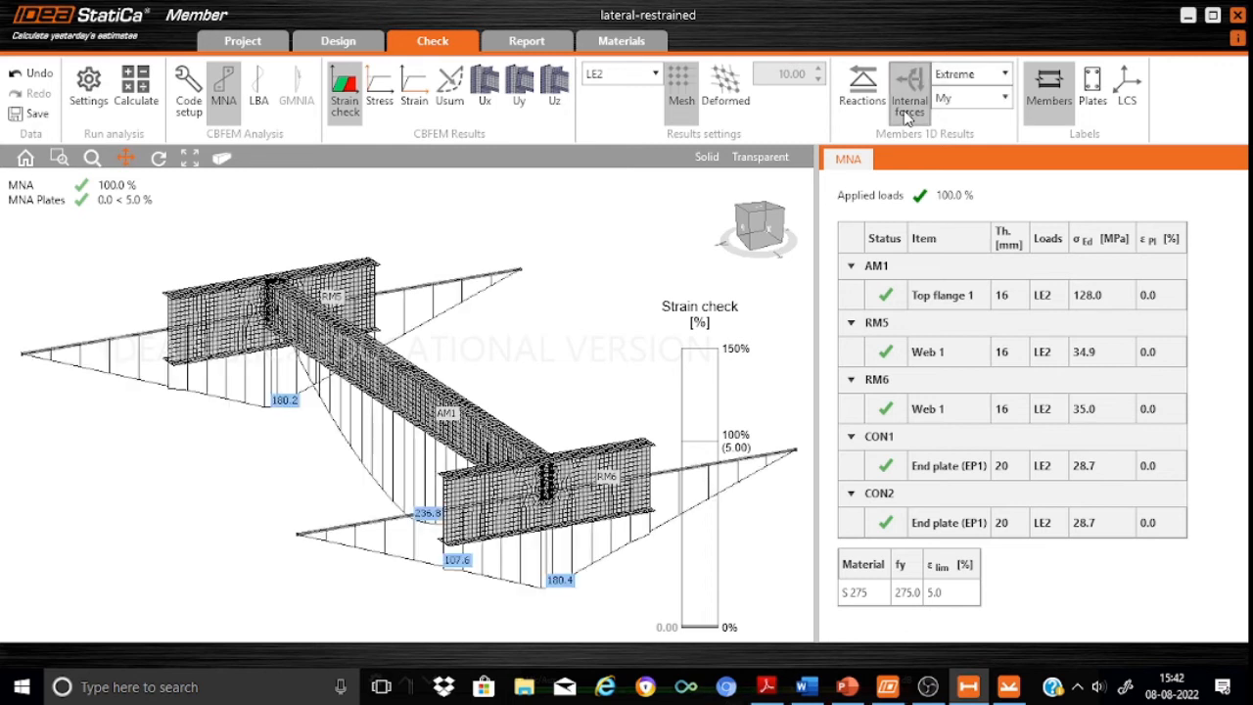
pyautogui.click(755, 221)
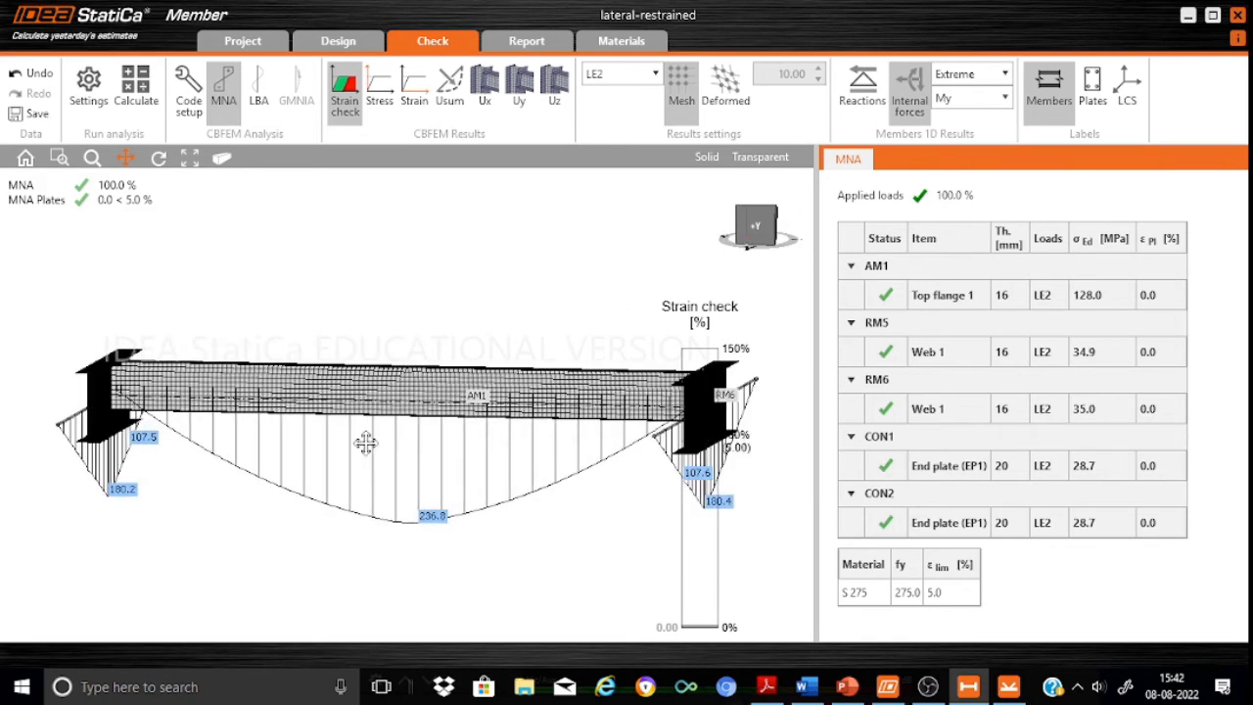
pyautogui.click(774, 209)
pyautogui.moveTo(753, 232)
pyautogui.mouseDown()
pyautogui.moveTo(747, 219)
pyautogui.moveTo(775, 225)
pyautogui.mouseUp()
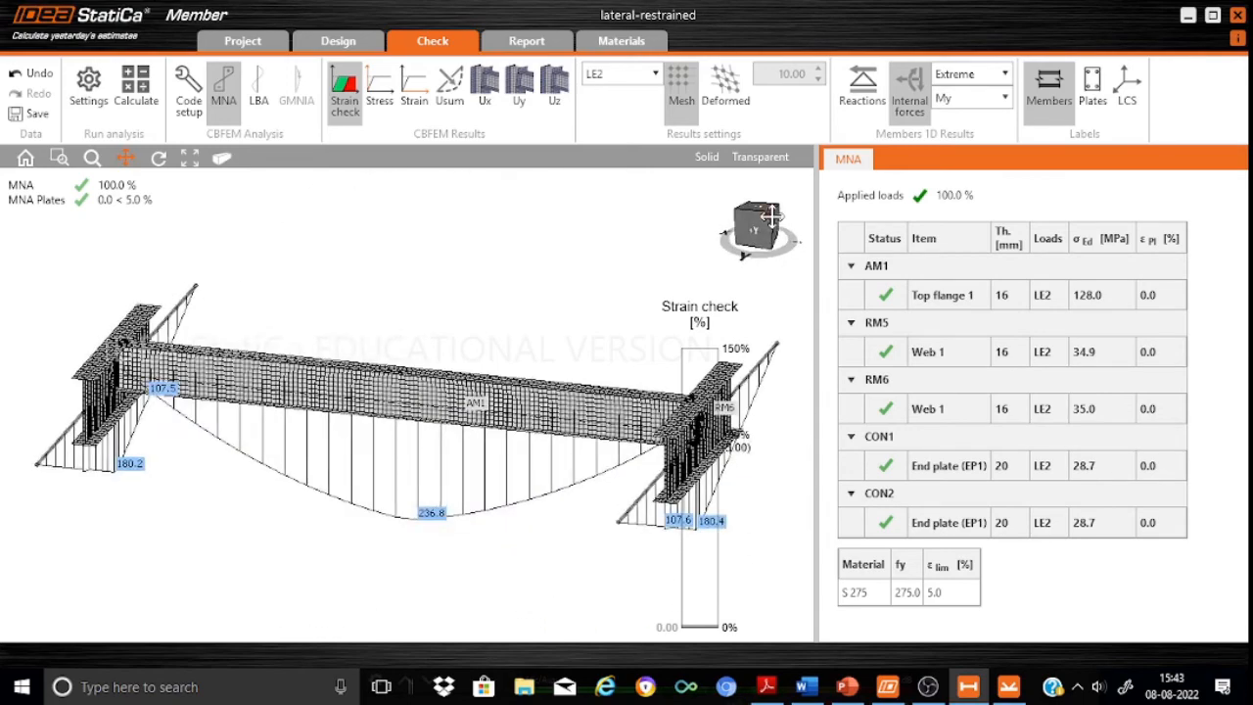
# Step: Switch the internal force diagram to shear force Vz
pyautogui.click(1008, 99)
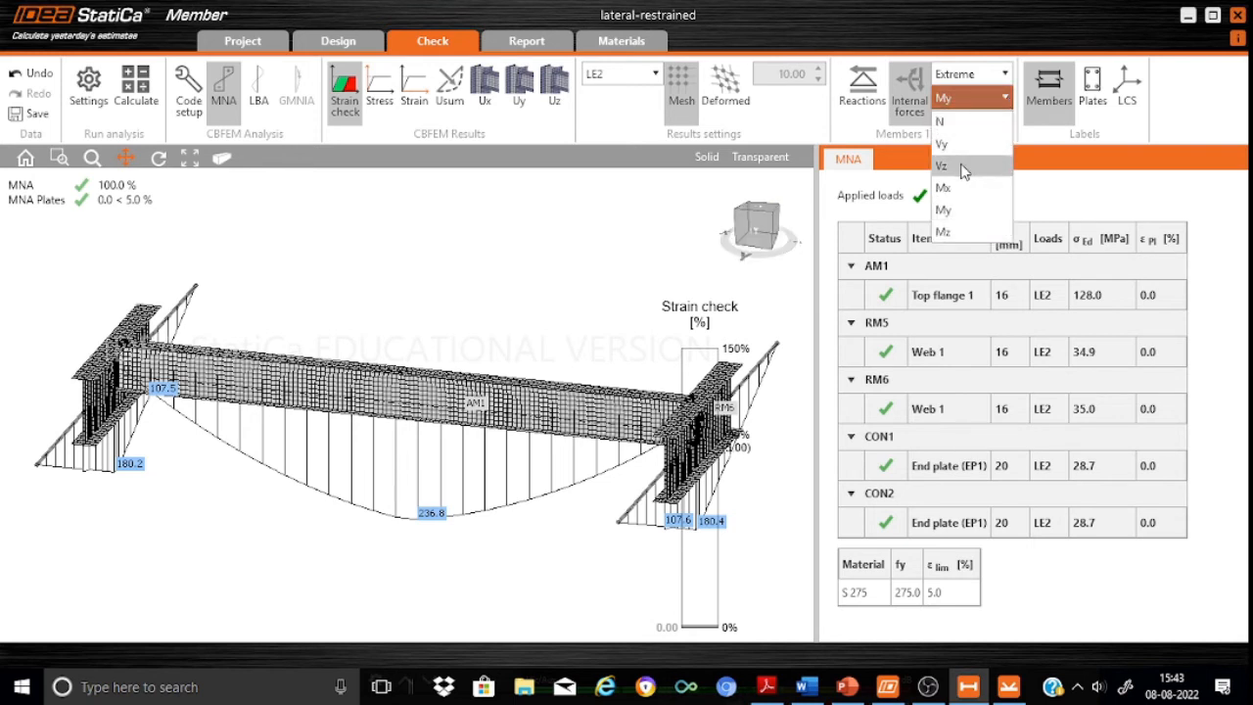
pyautogui.click(961, 168)
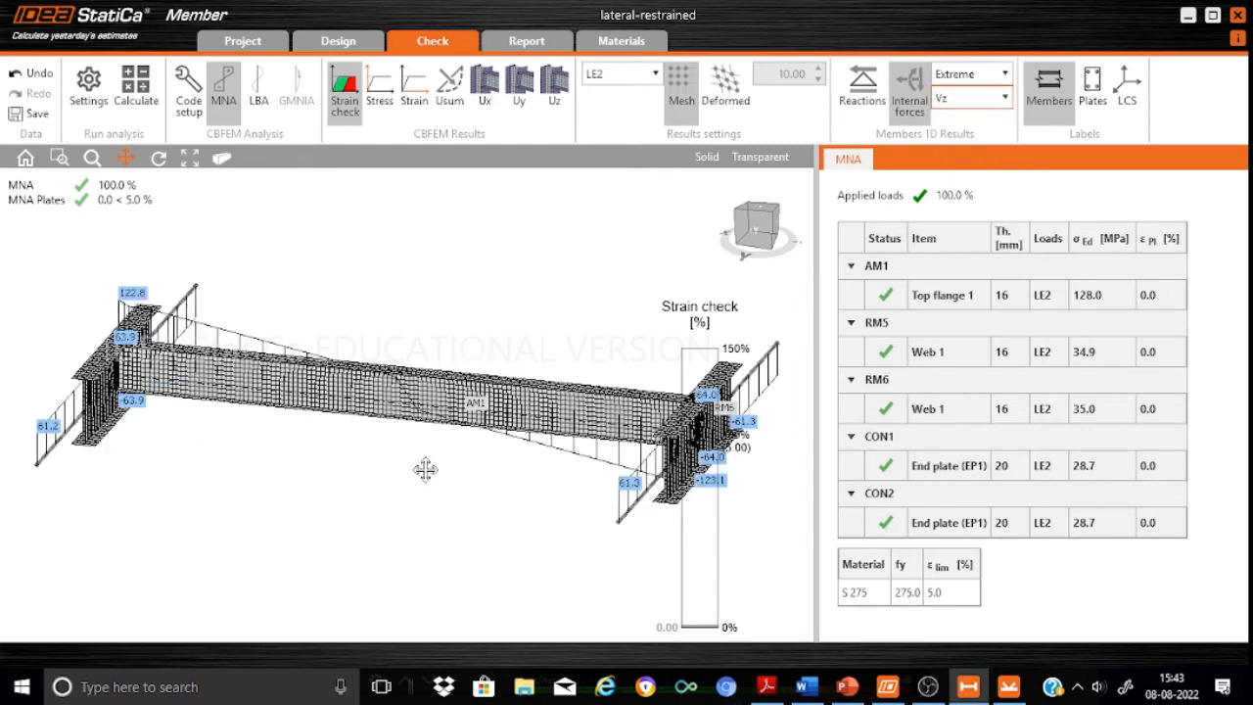
pyautogui.moveTo(420, 480); pyautogui.dragTo(409, 398)
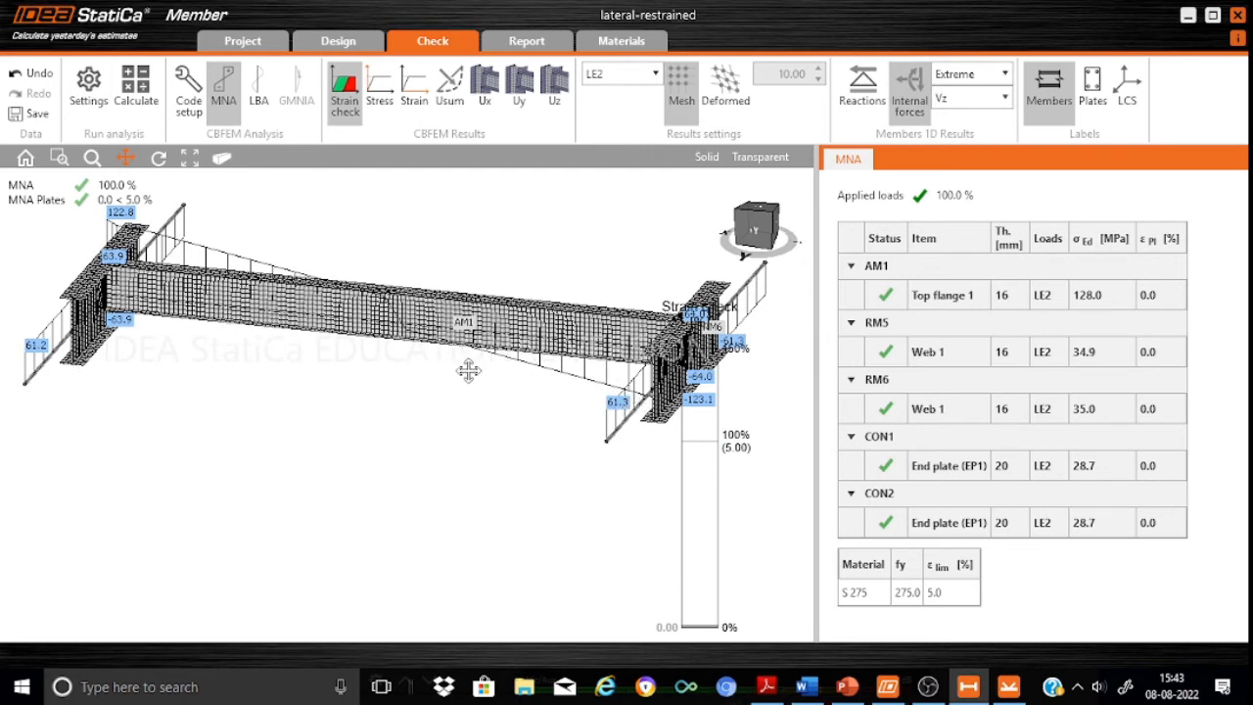
# Step: Hide the internal force diagram and display the equivalent stress on the beam for load effect LE2
pyautogui.moveTo(210, 414); pyautogui.dragTo(214, 508)
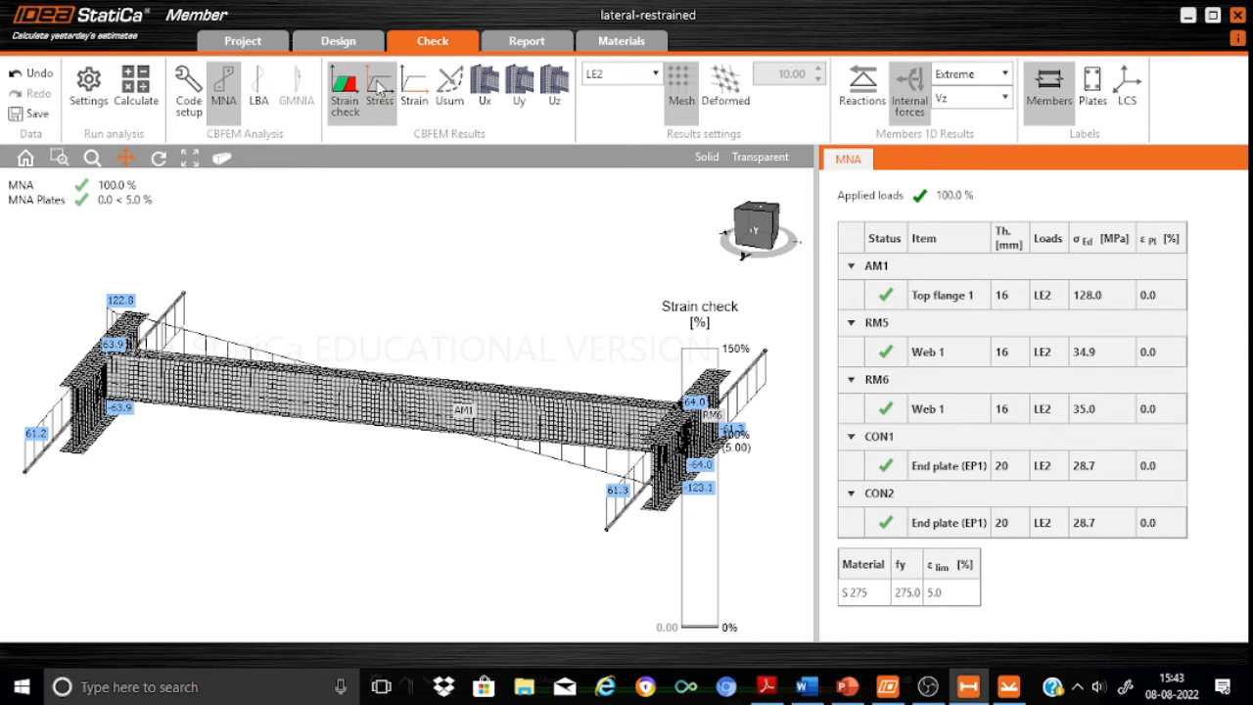
pyautogui.click(909, 101)
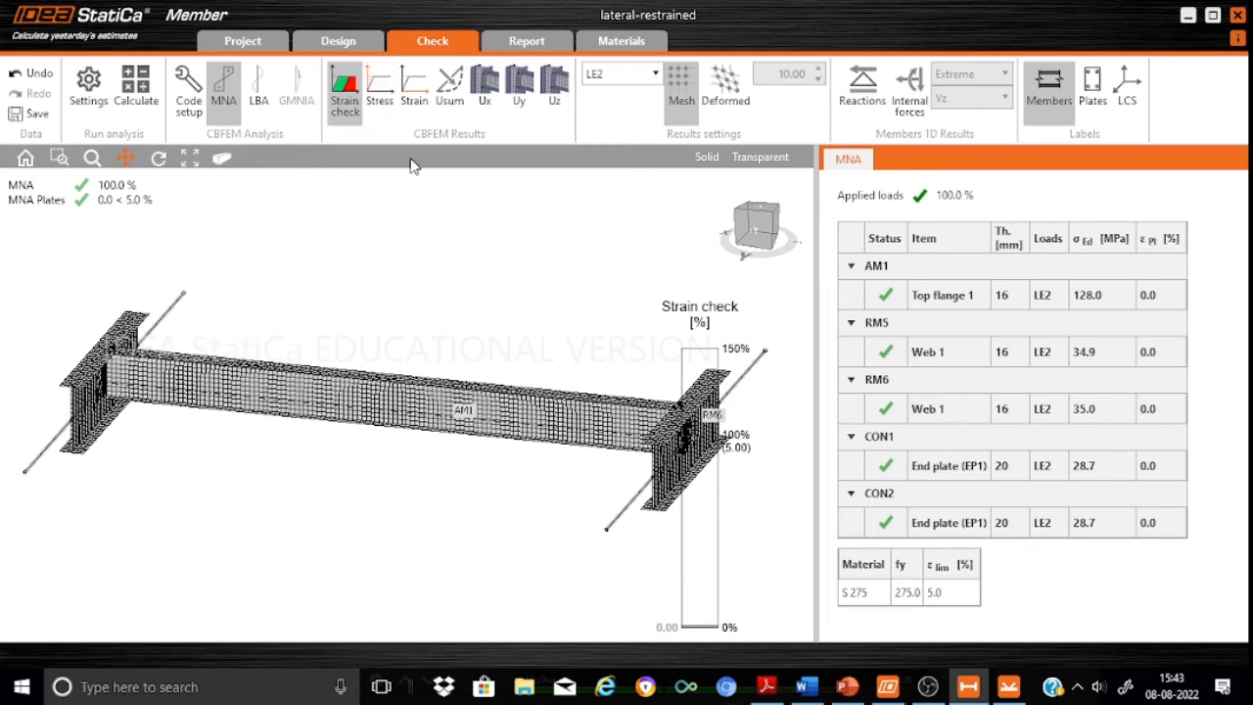
pyautogui.click(385, 94)
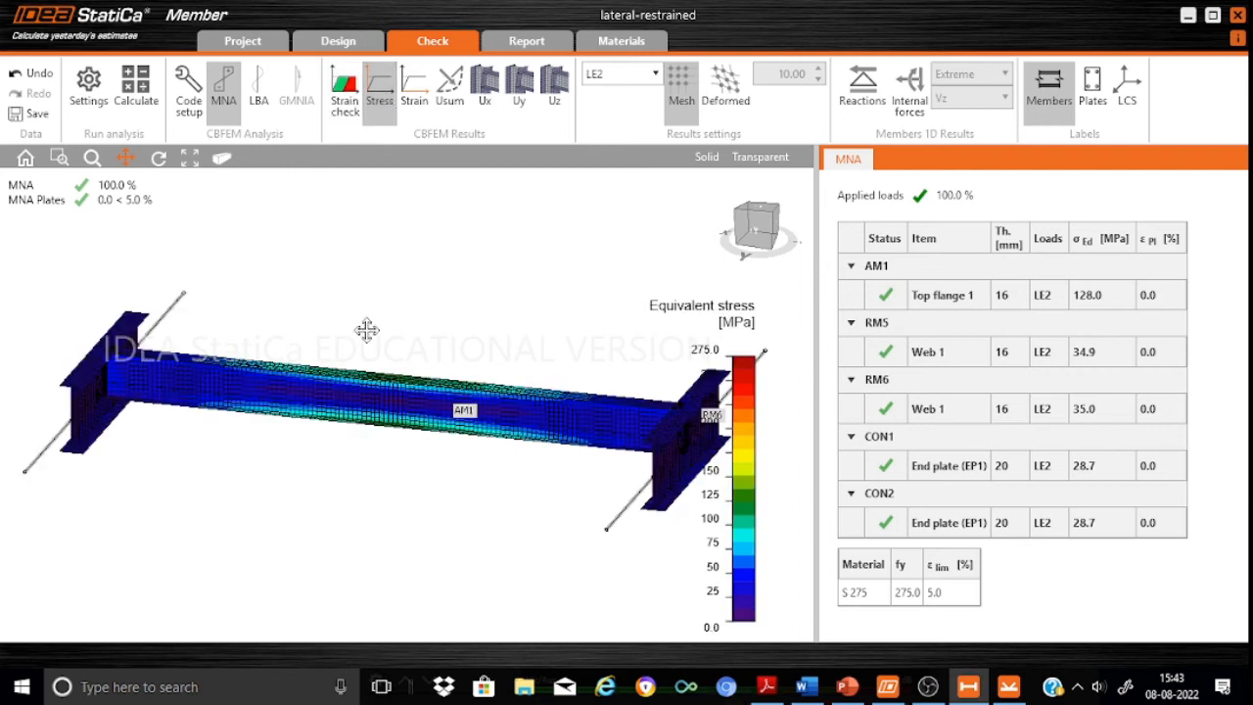
pyautogui.moveTo(483, 480); pyautogui.dragTo(425, 462)
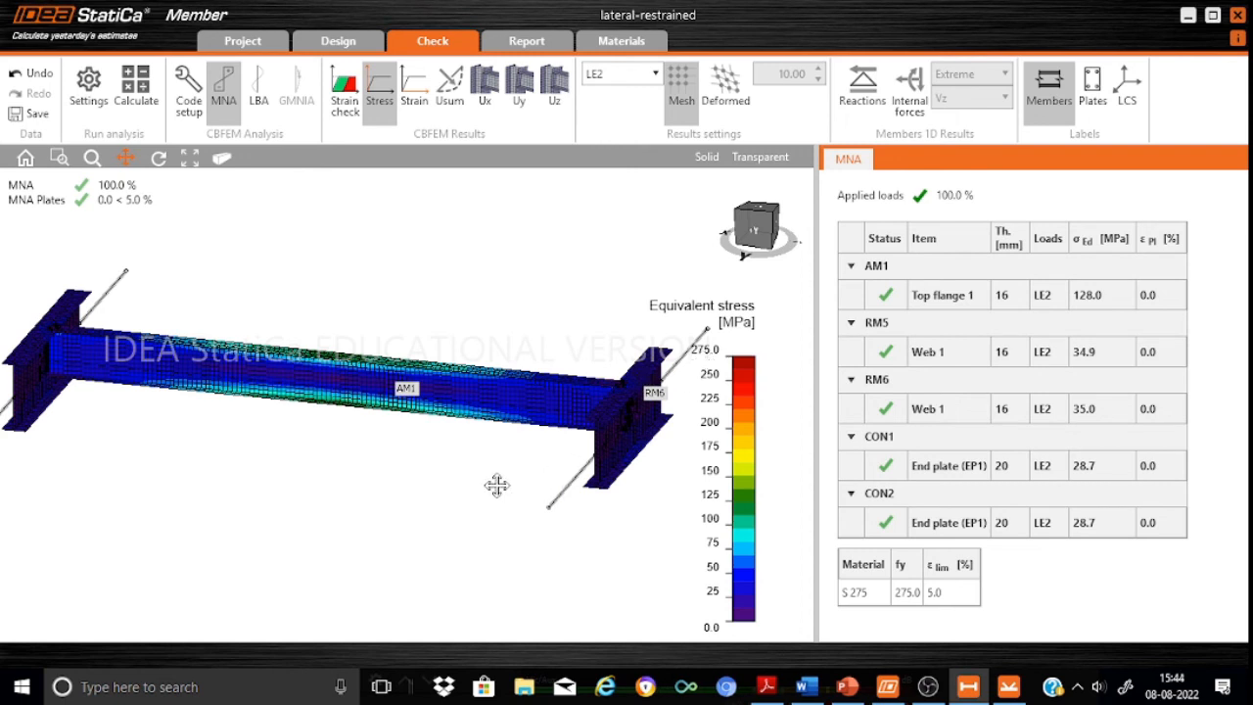
pyautogui.moveTo(496, 485); pyautogui.dragTo(535, 496)
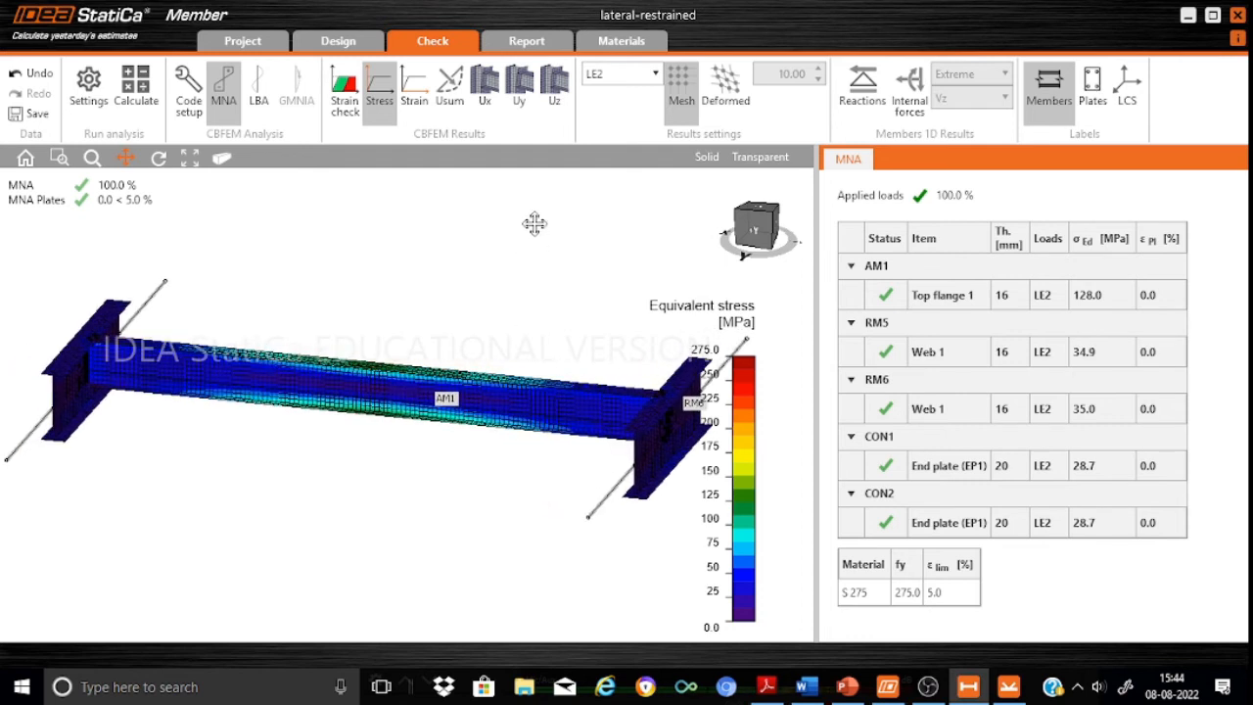
# Step: Display the plastic strain on the beam, followed by the vertical displacement Uz, for load effect LE2
pyautogui.click(418, 102)
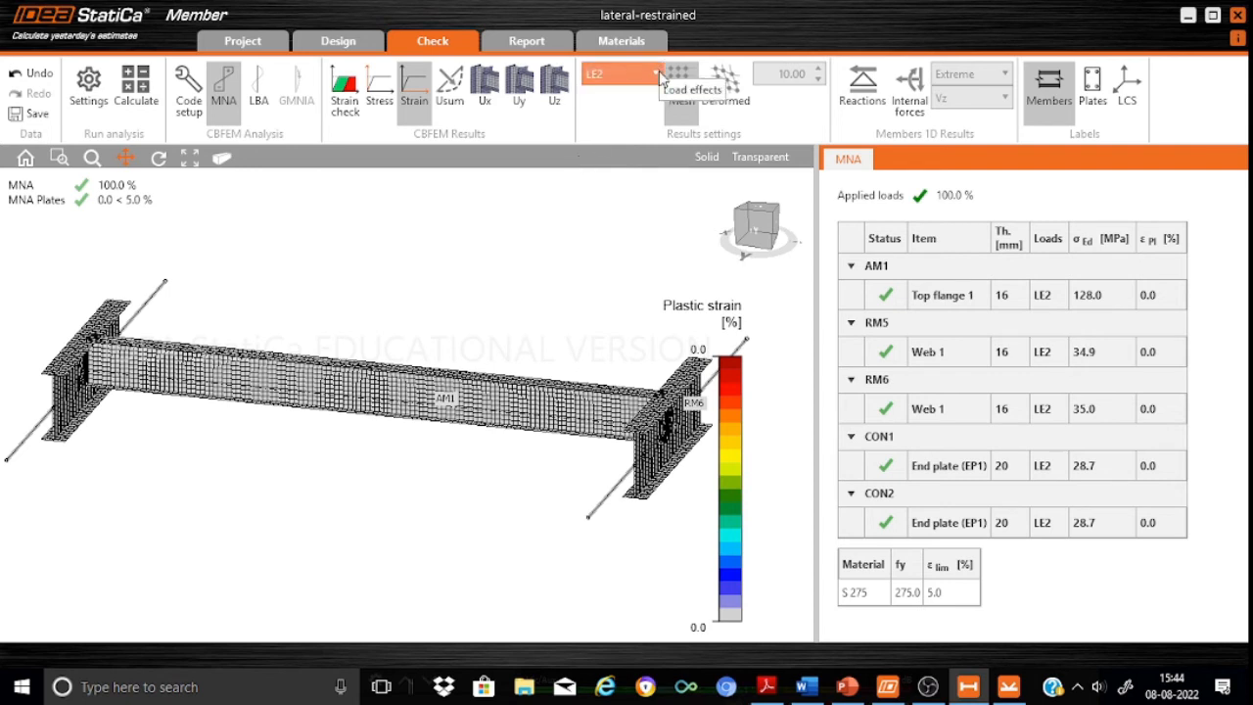
pyautogui.click(552, 90)
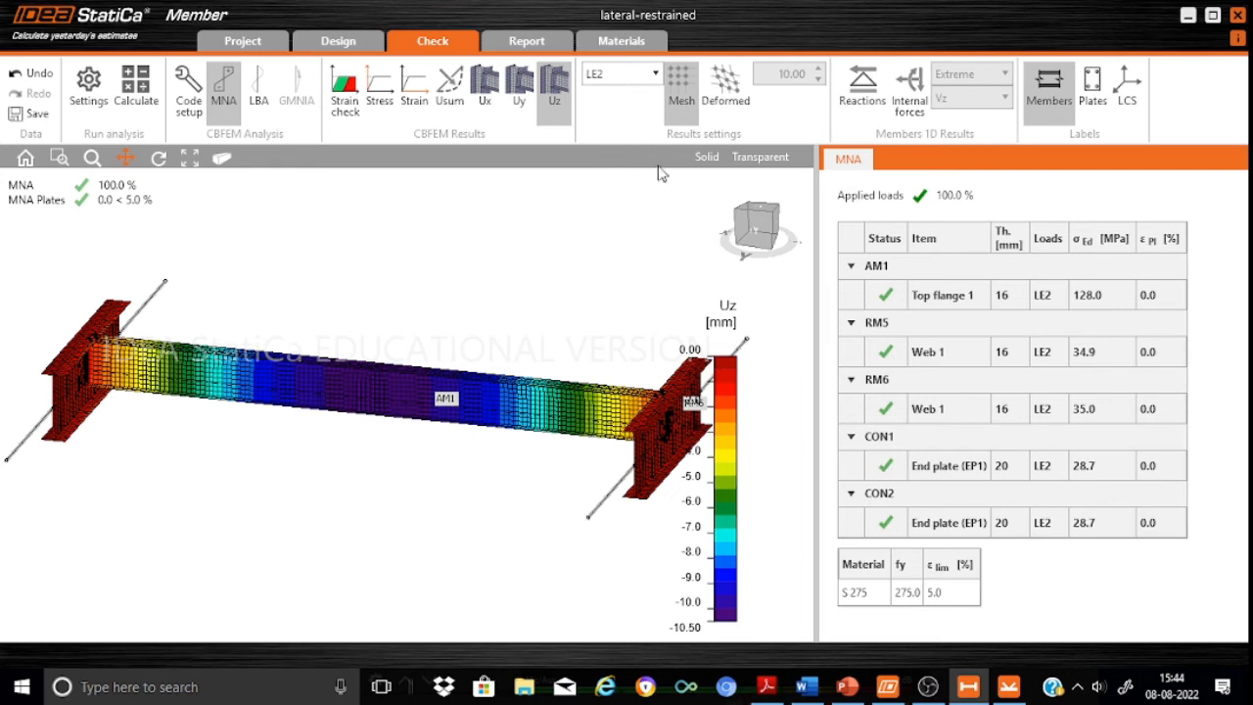
# Step: Switch the results to load effect LE1 and examine the equivalent stress in the beam's web and flanges
pyautogui.click(656, 75)
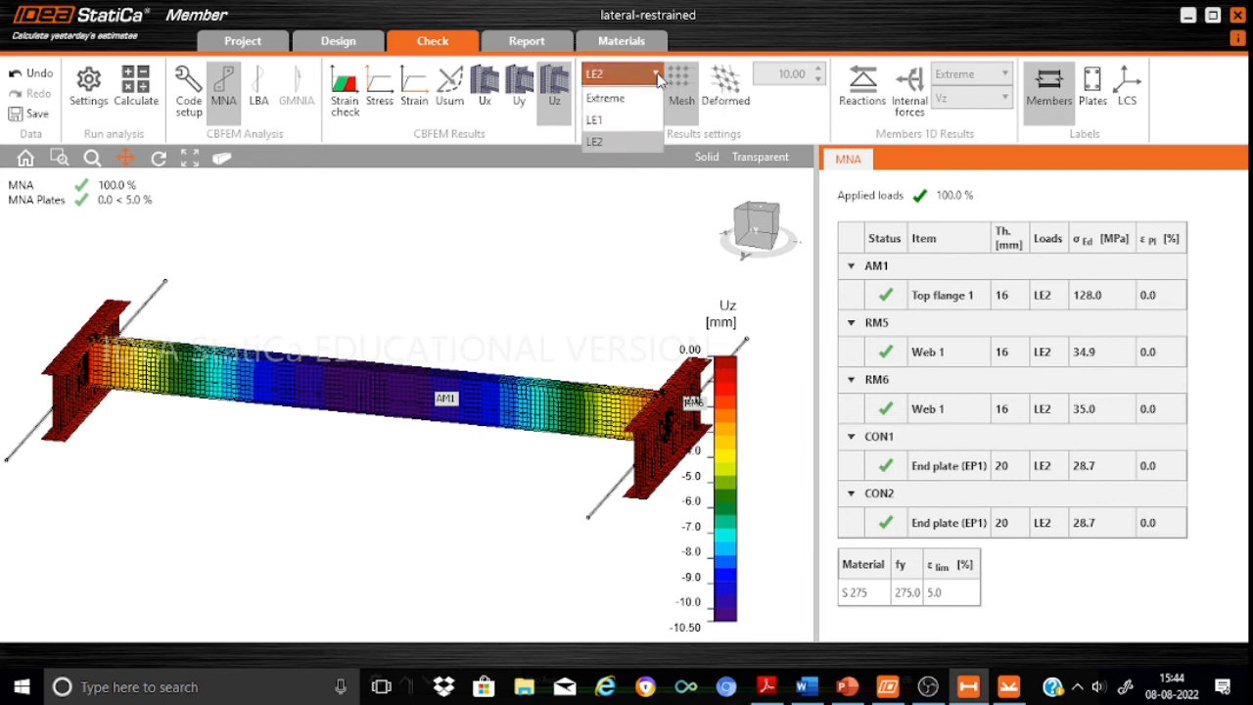
pyautogui.click(629, 124)
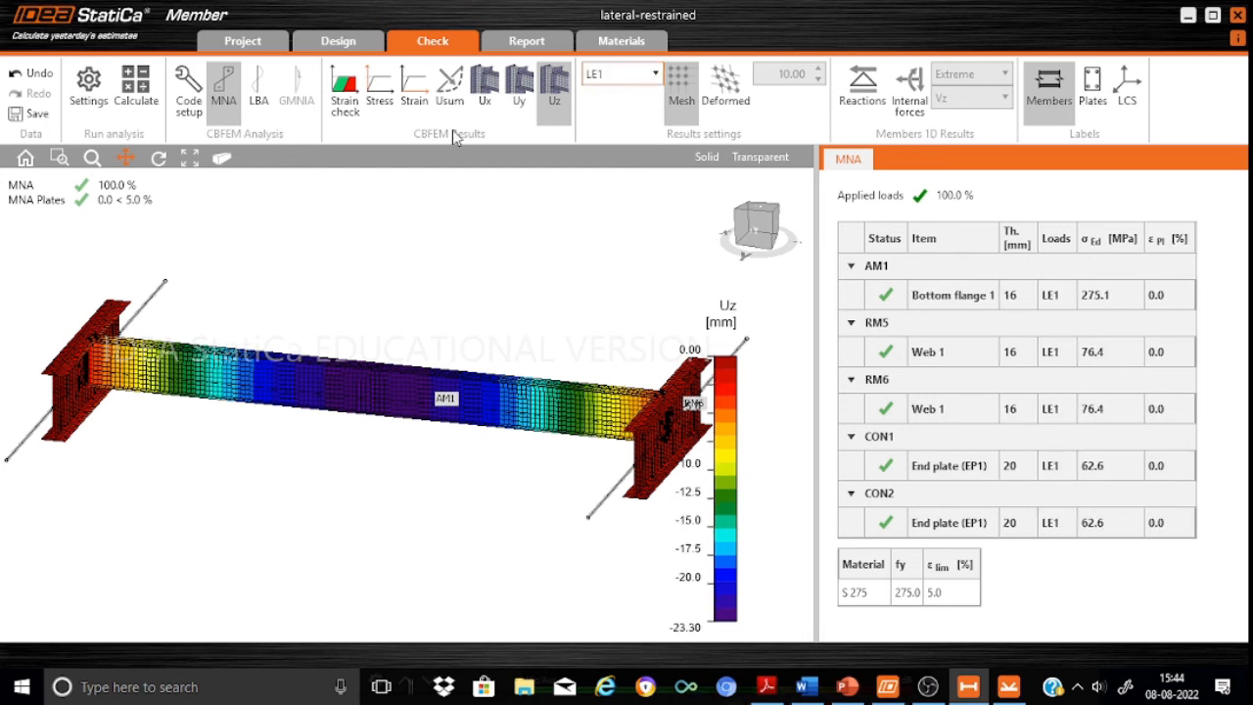
pyautogui.click(377, 90)
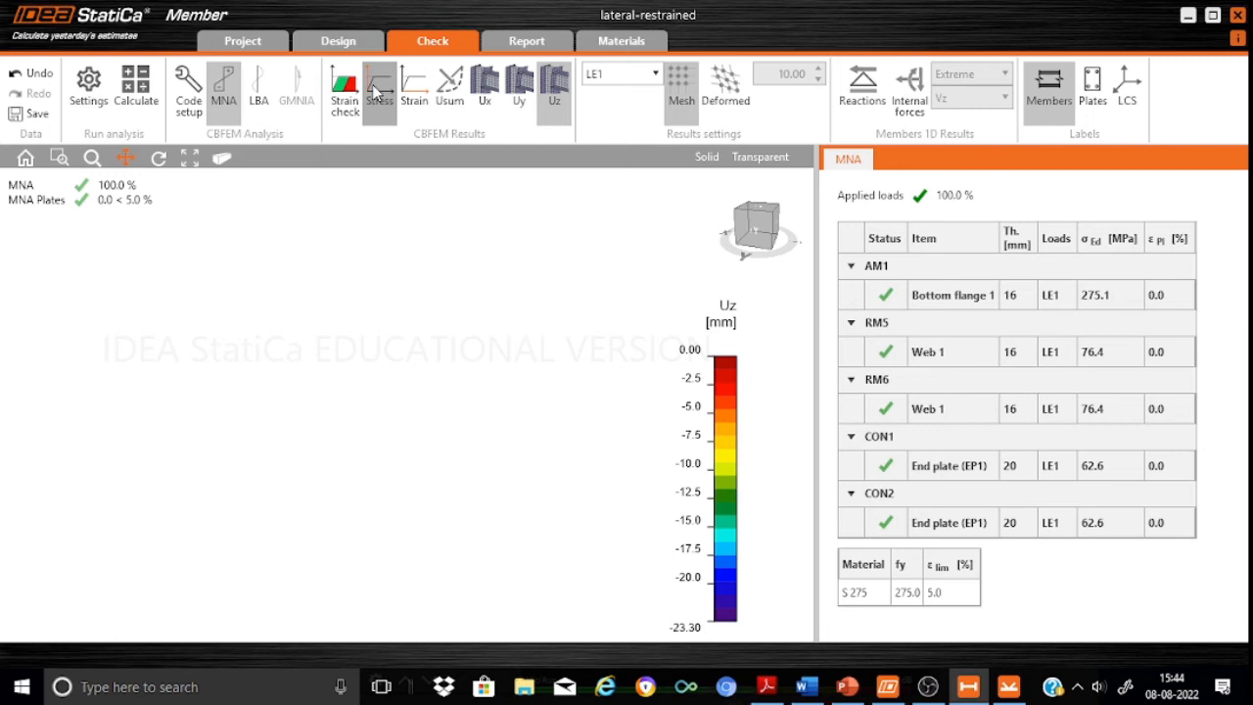
pyautogui.click(377, 90)
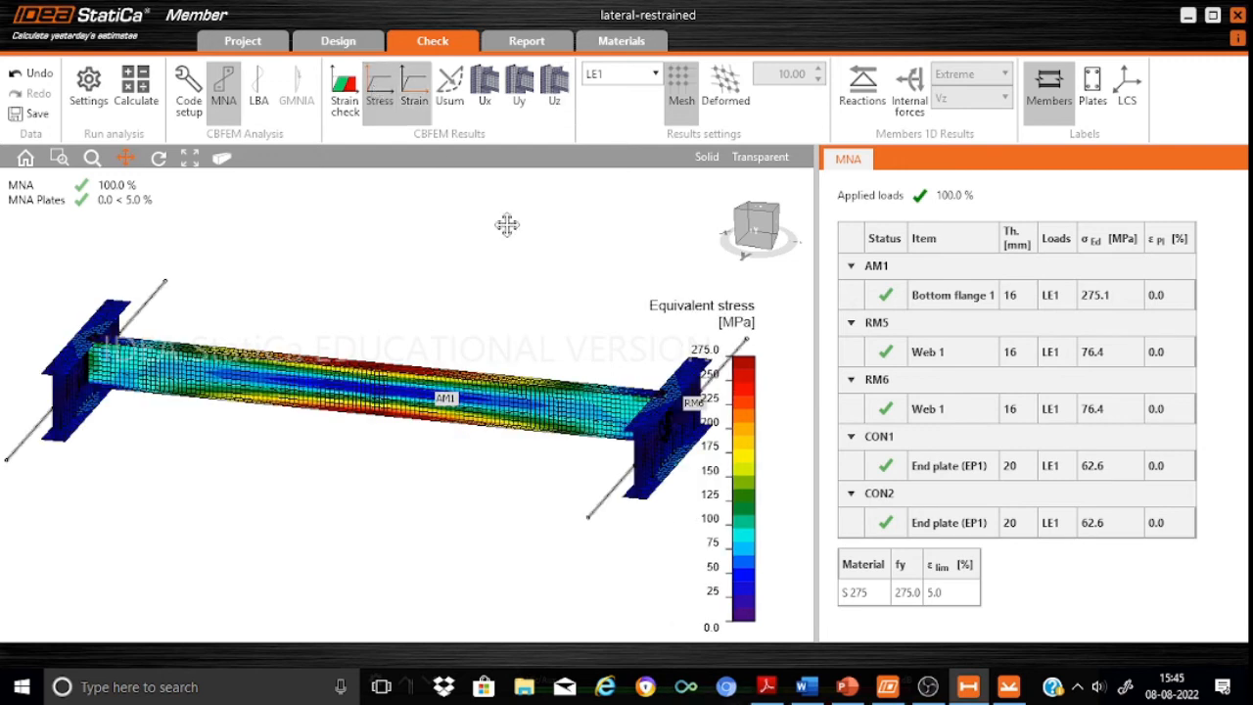
pyautogui.moveTo(428, 464); pyautogui.dragTo(348, 452)
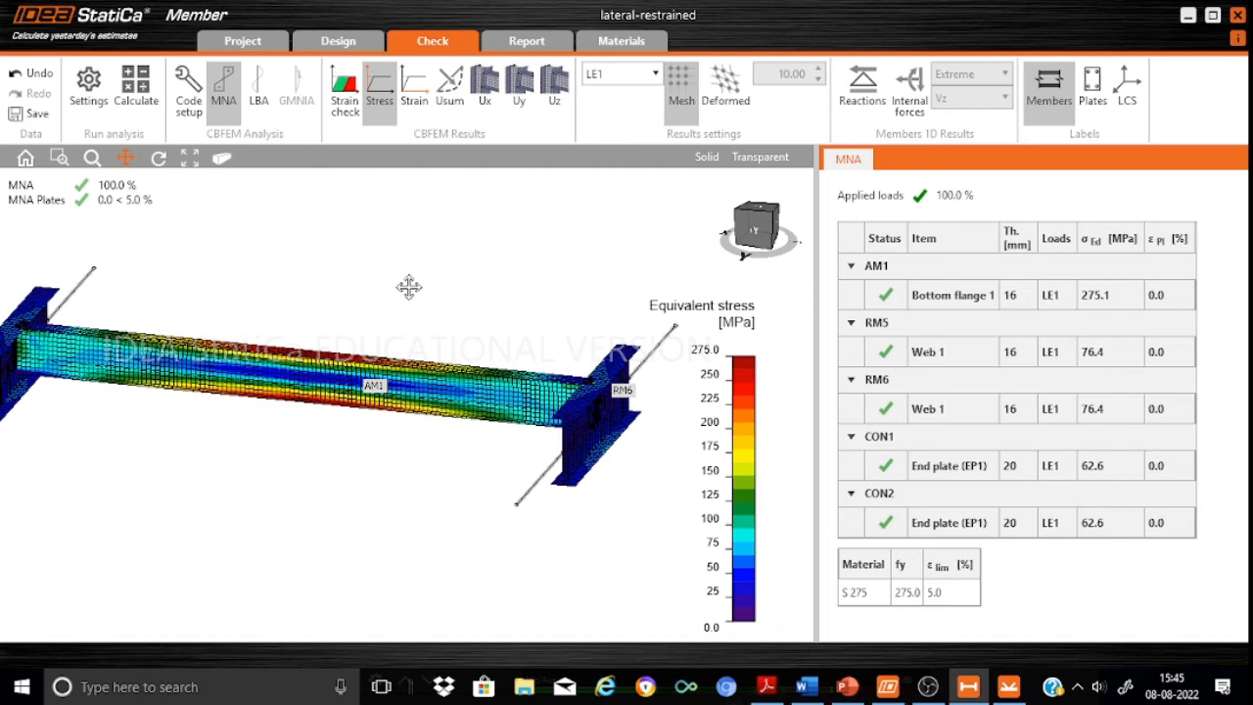
pyautogui.scroll(5, 331, 390)
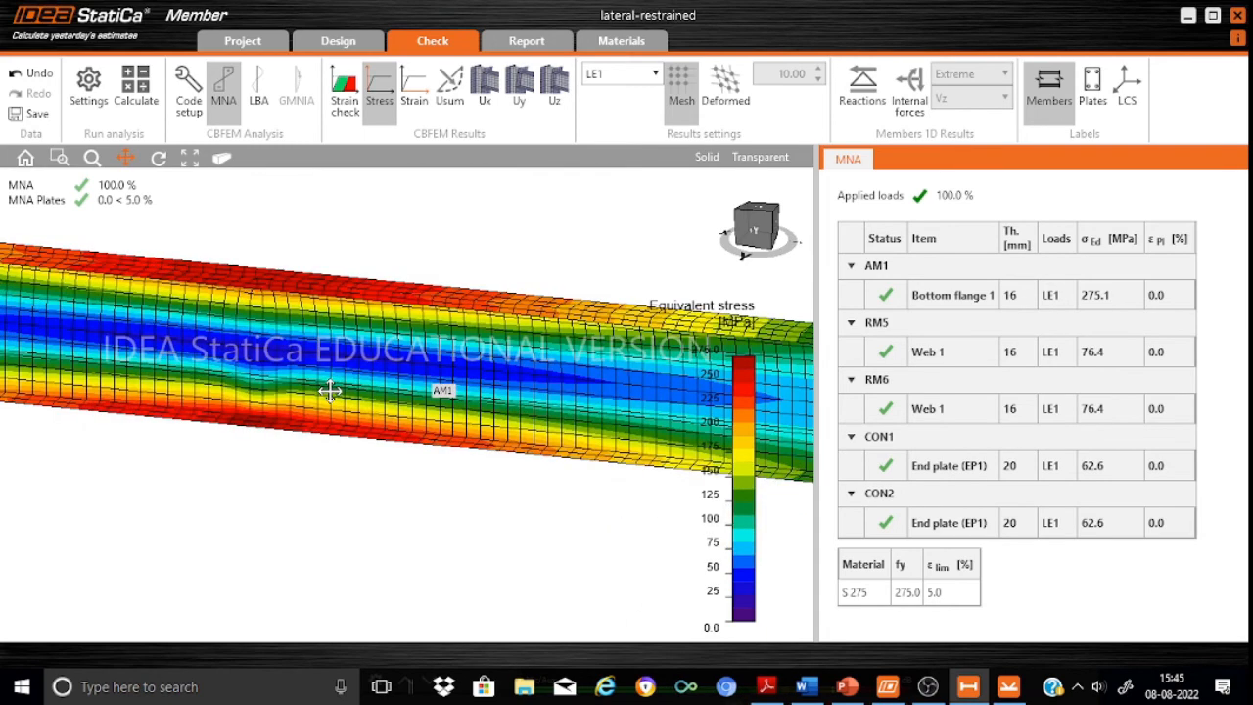
pyautogui.moveTo(345, 388); pyautogui.dragTo(351, 277)
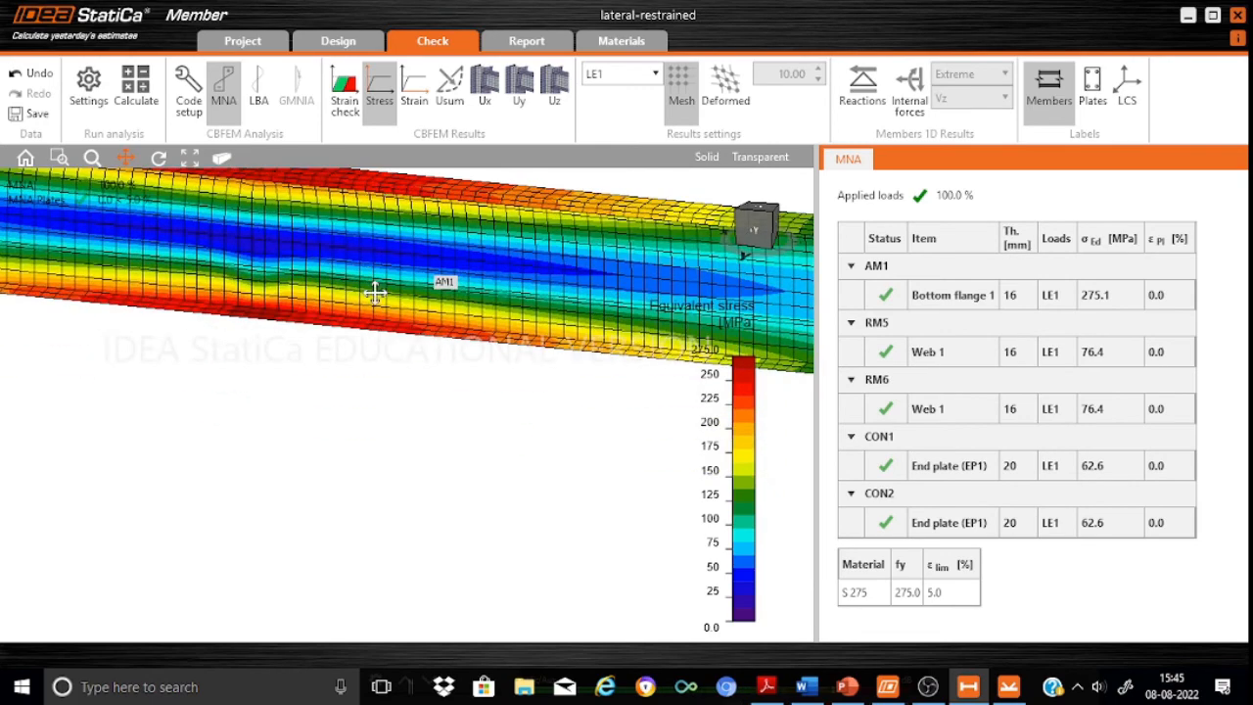
pyautogui.scroll(-3, 375, 289)
pyautogui.scroll(-3, 367, 288)
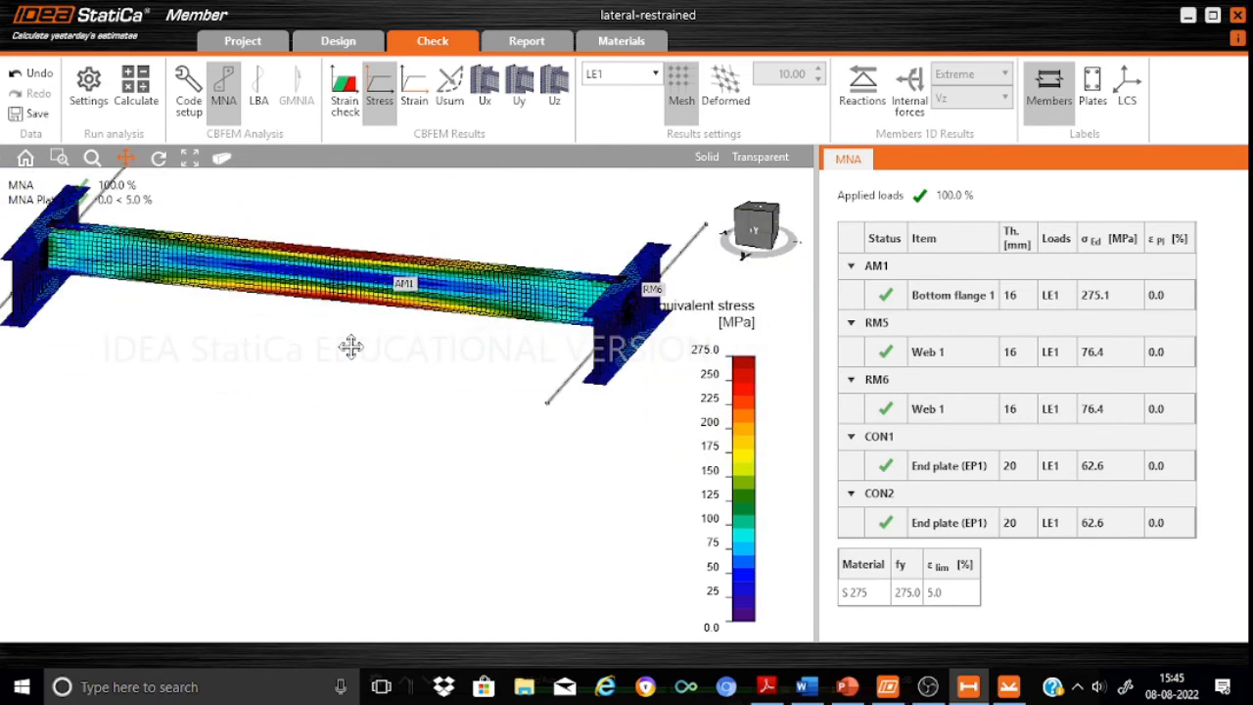
pyautogui.moveTo(349, 342); pyautogui.dragTo(350, 520)
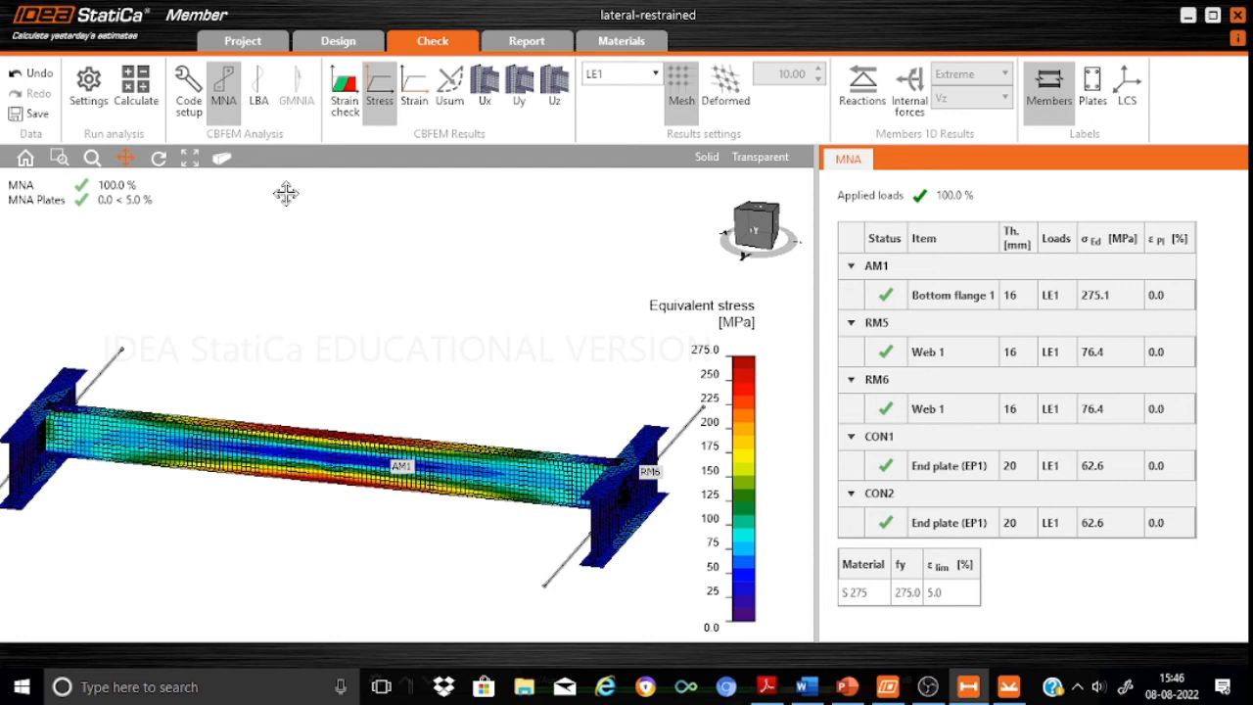
# Step: Set the analysis type to LBA and calculate the member's buckling shapes and factors
pyautogui.click(262, 105)
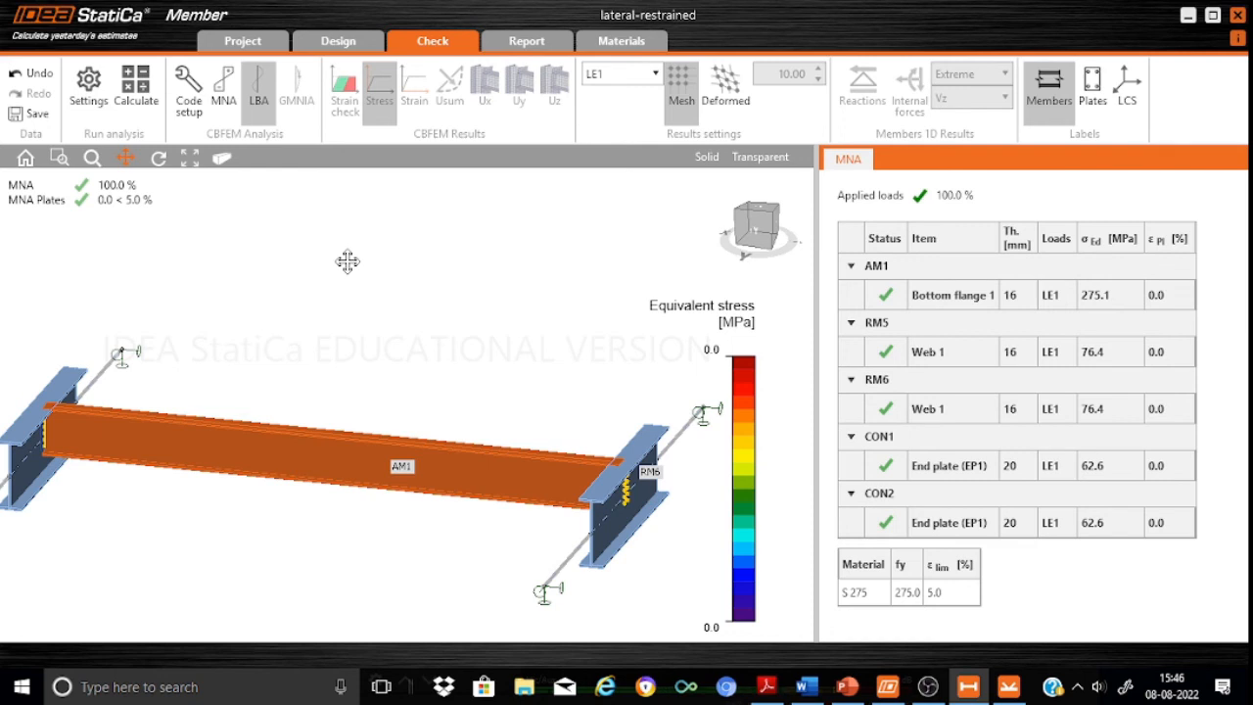
pyautogui.click(143, 101)
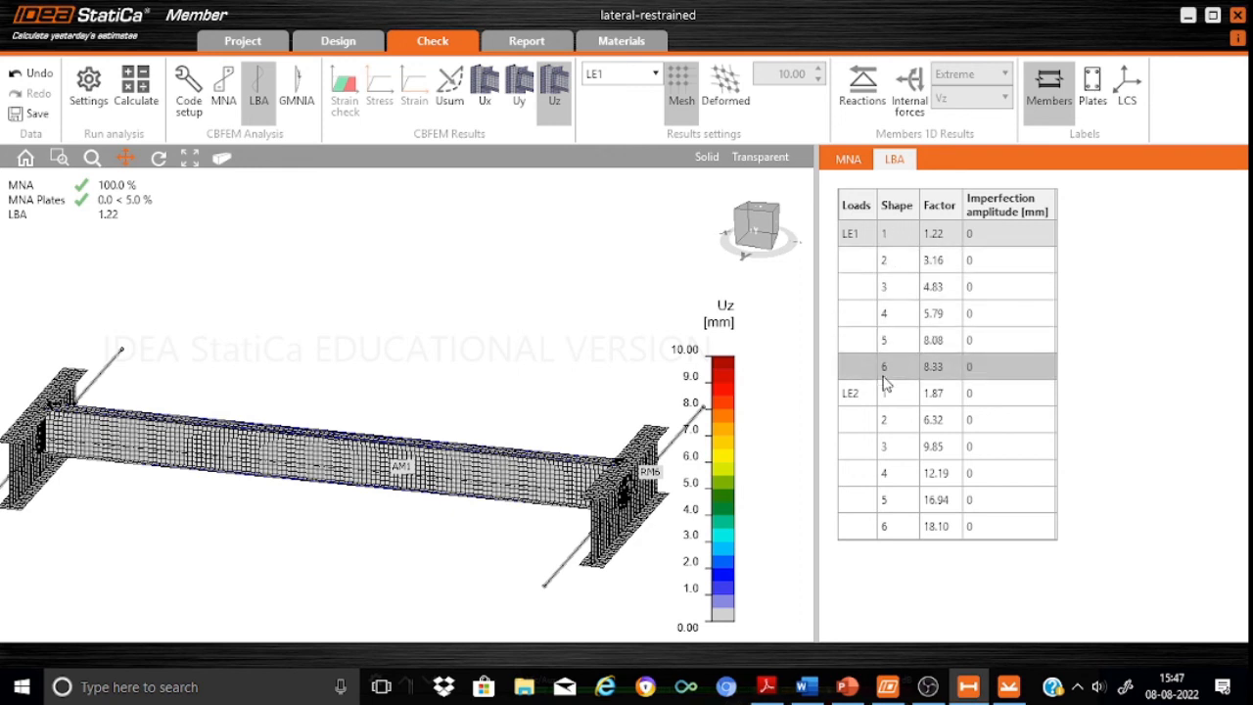
# Step: Compare the Uz displacements of buckling shapes 1 and 2 for load effect LE1, ending on shape 1
pyautogui.click(938, 239)
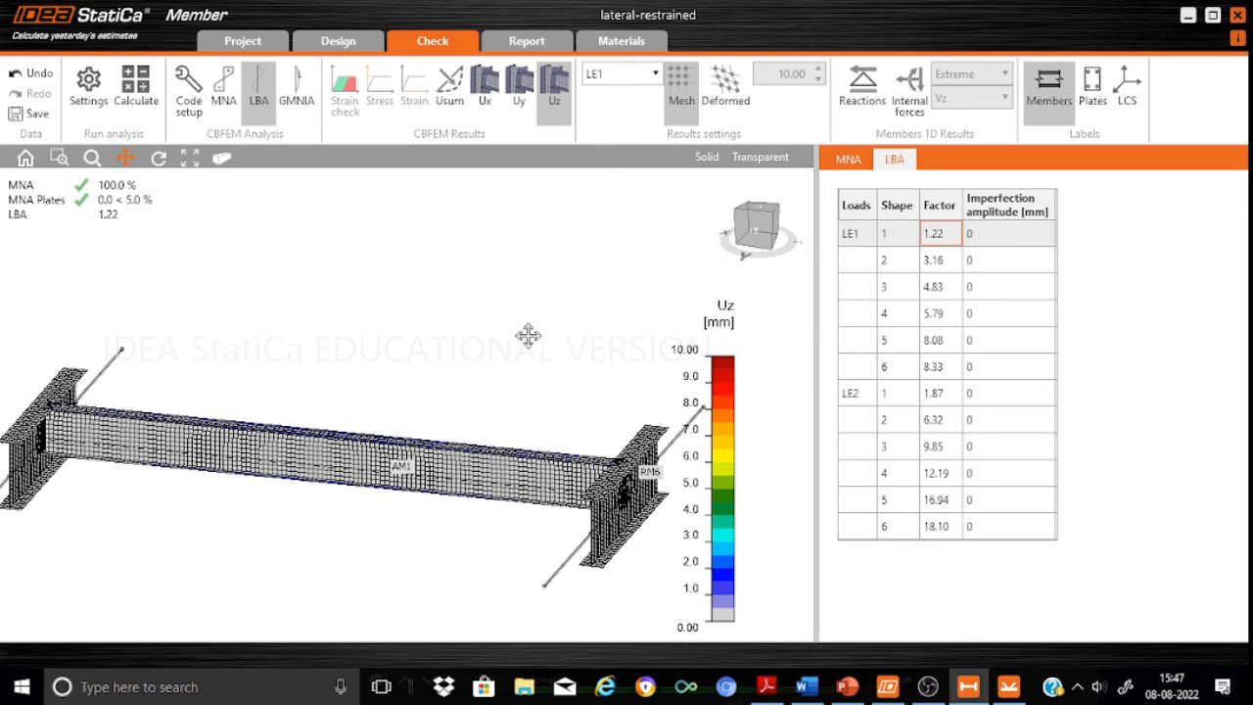
pyautogui.moveTo(528, 336); pyautogui.dragTo(557, 263)
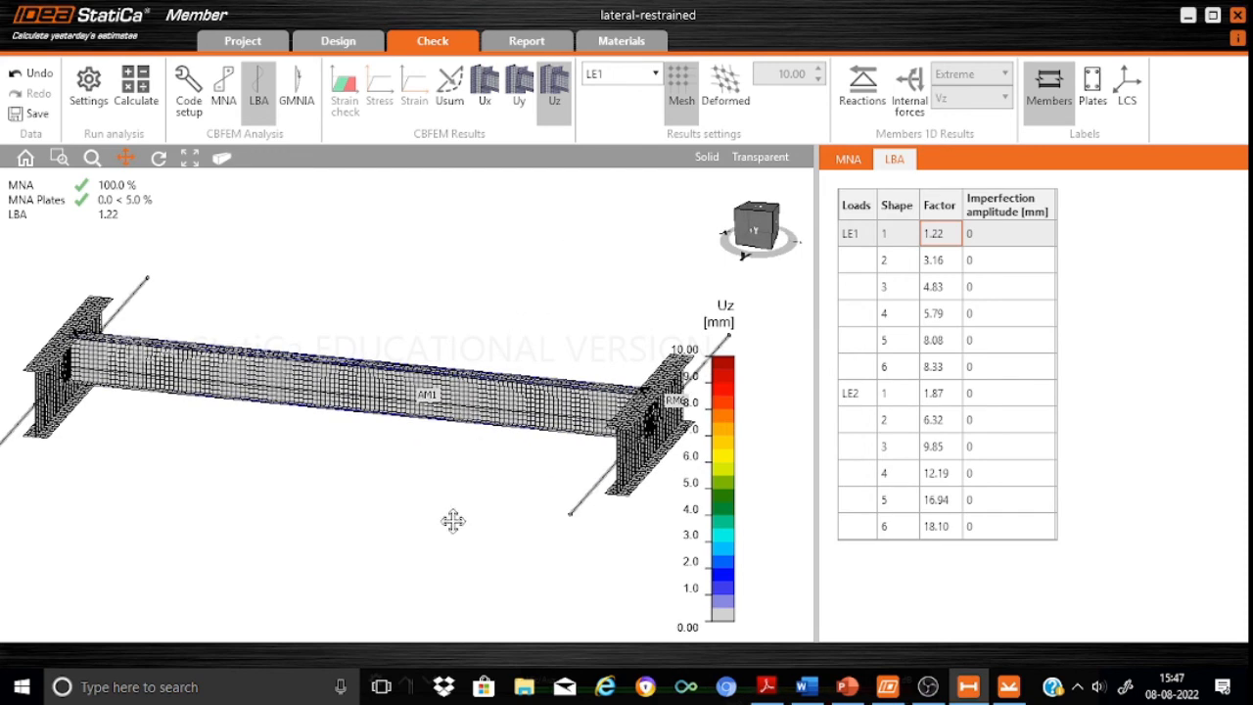
pyautogui.click(906, 266)
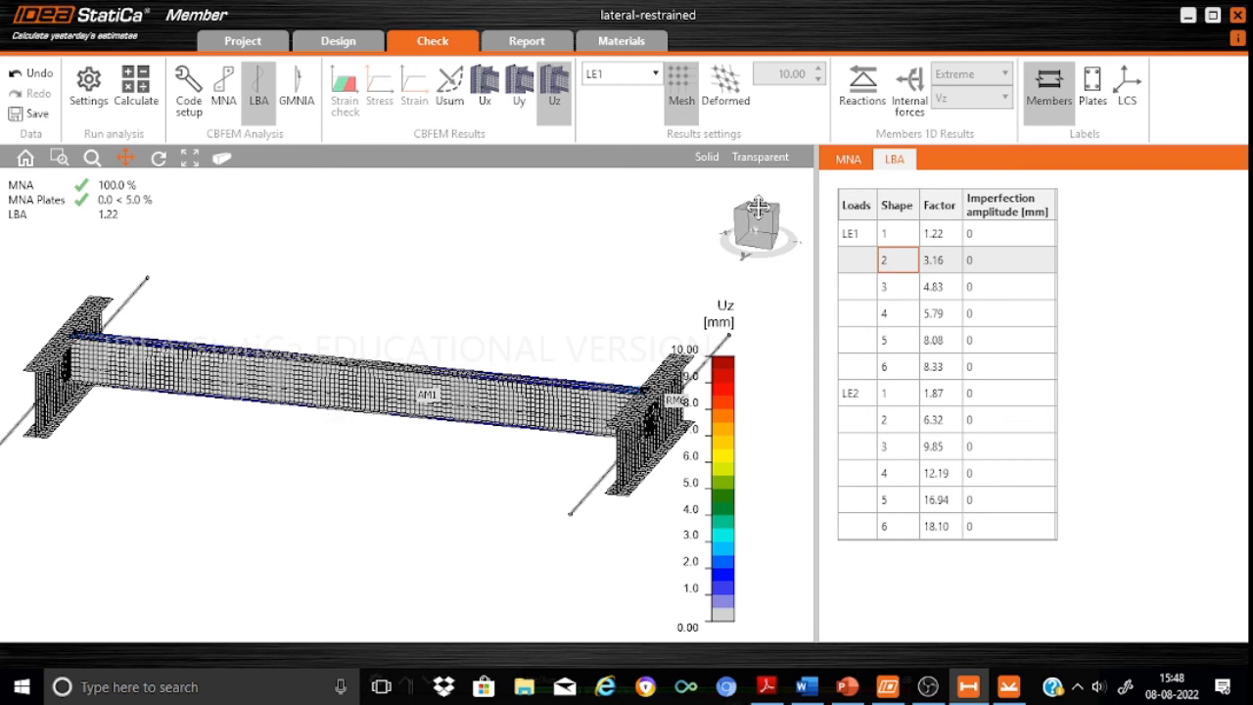
pyautogui.moveTo(758, 211); pyautogui.dragTo(761, 243)
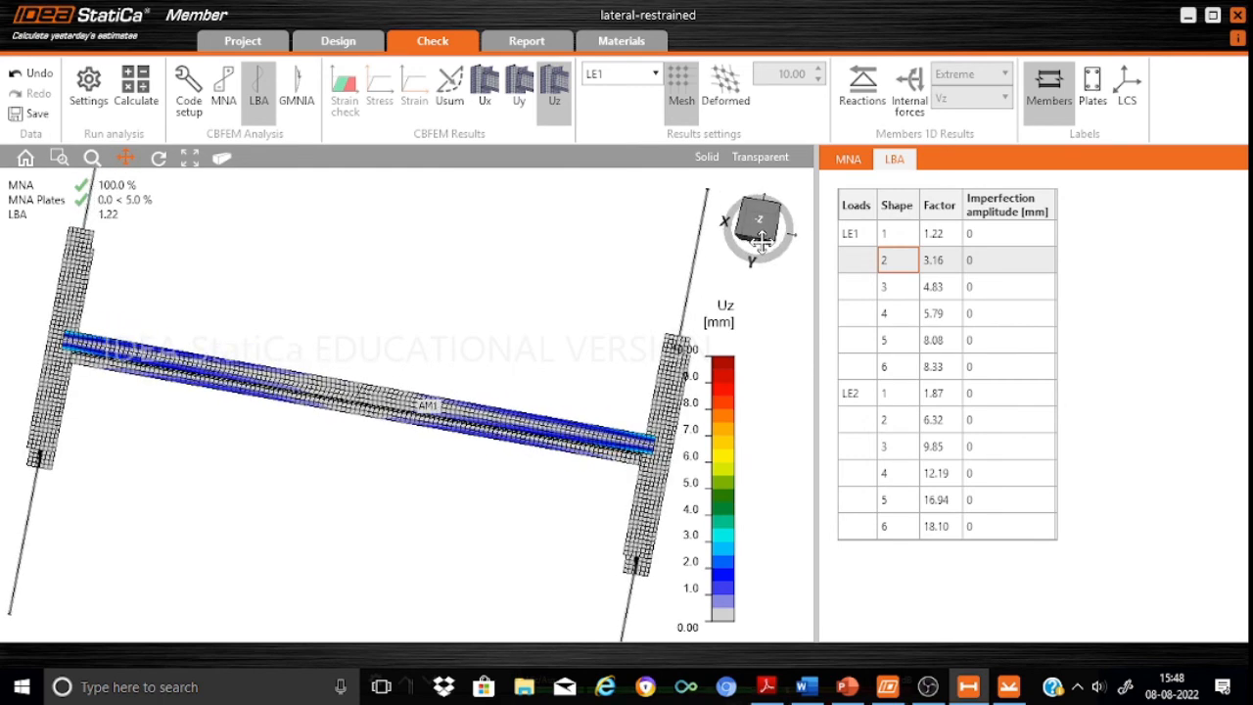
pyautogui.click(934, 237)
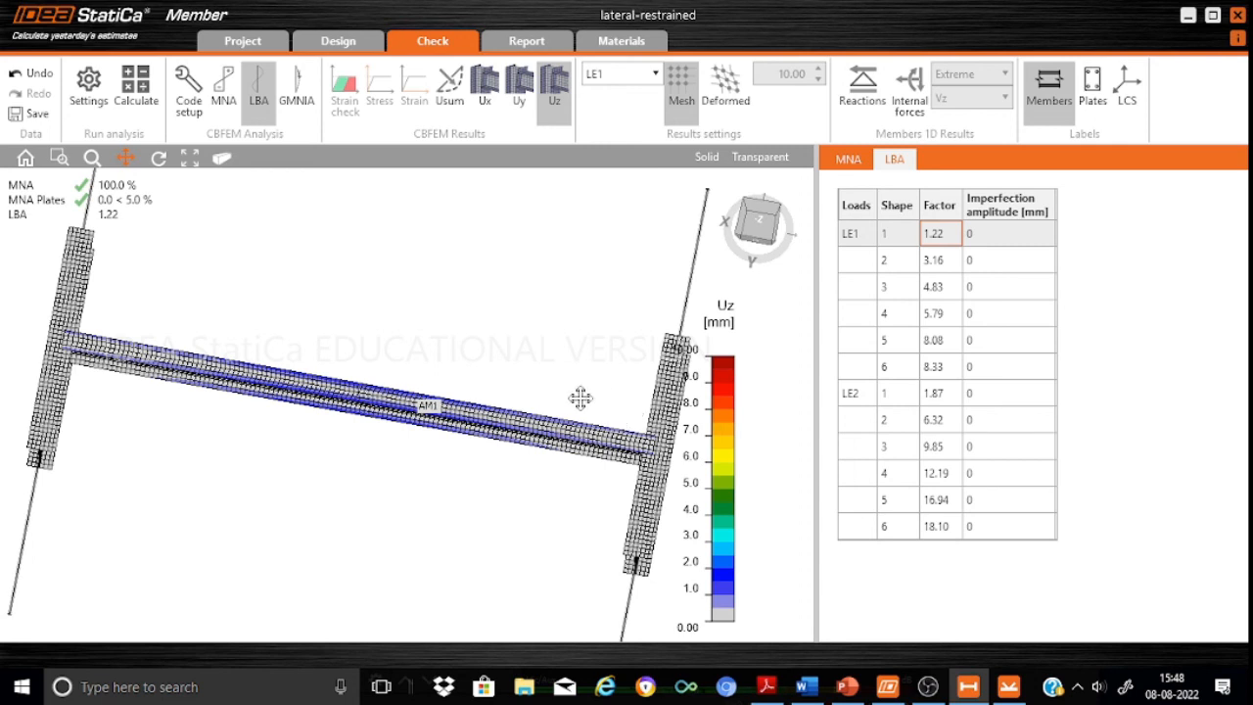
# Step: Switch the analysis type to GMNIA
pyautogui.click(297, 100)
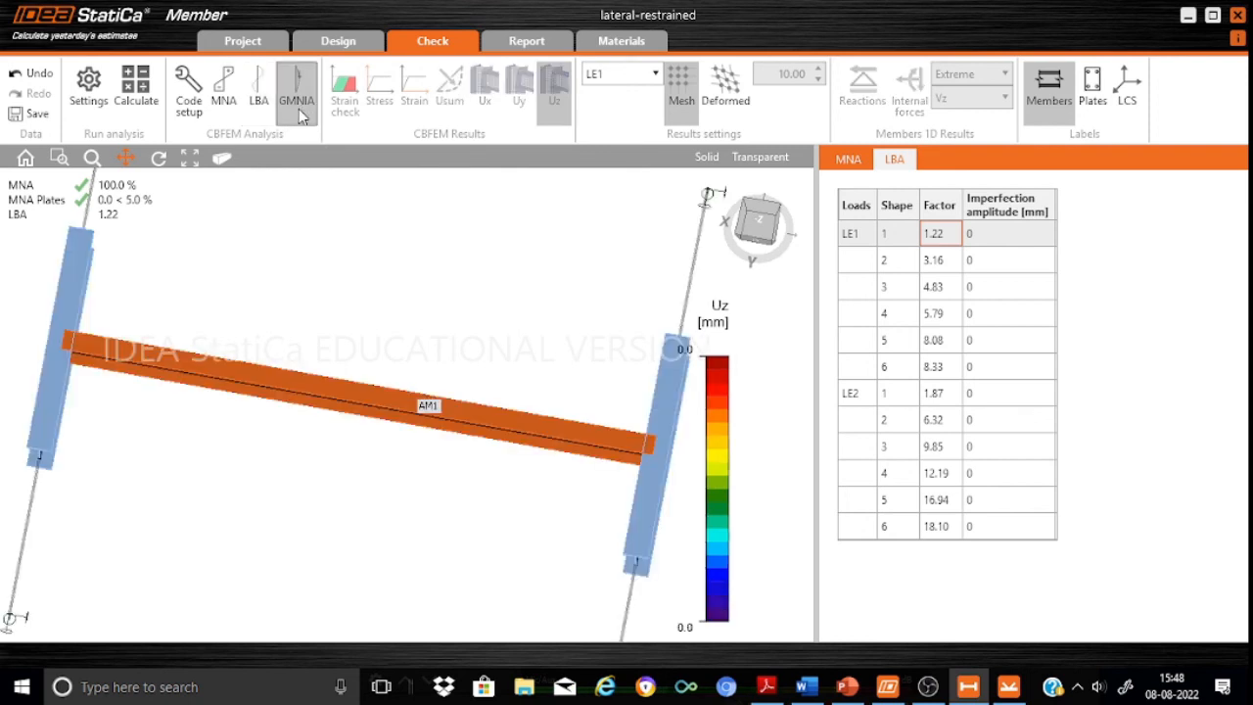